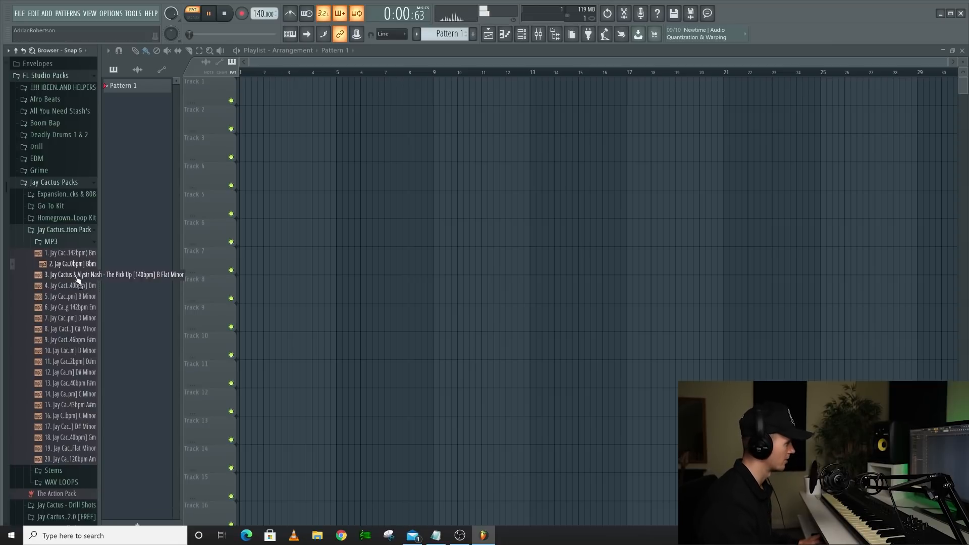
- Preview loops 3, 4, 11, 12 and 15 from the Jay Cactus pack's MP3 folder and stop playback
{"action": "left_click", "coordinate": [78, 276]}
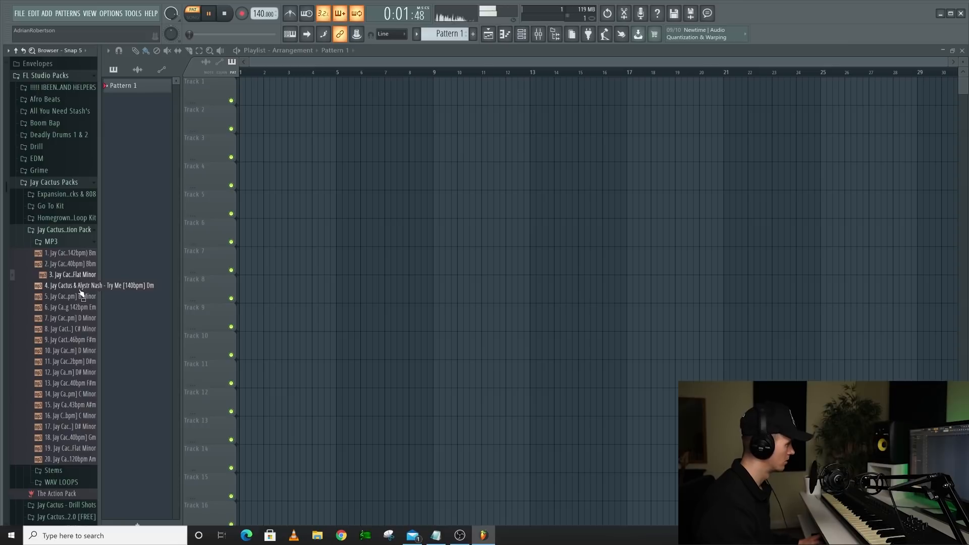
{"action": "left_click", "coordinate": [80, 288]}
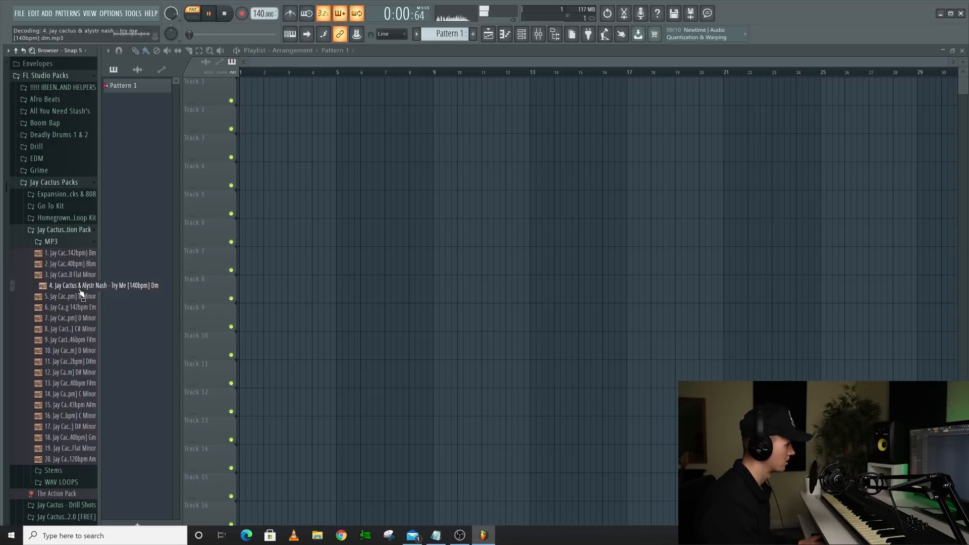
{"action": "left_click", "coordinate": [93, 362]}
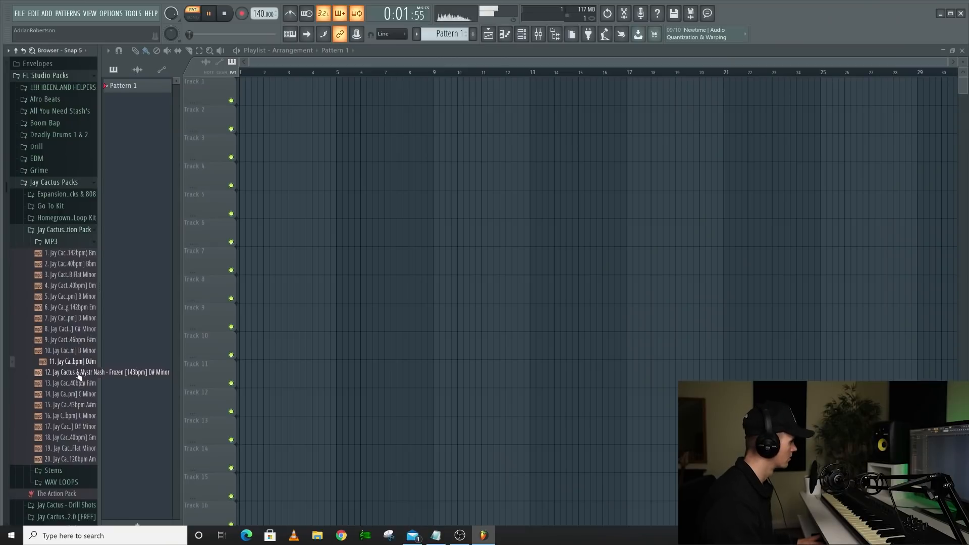
{"action": "left_click", "coordinate": [78, 372]}
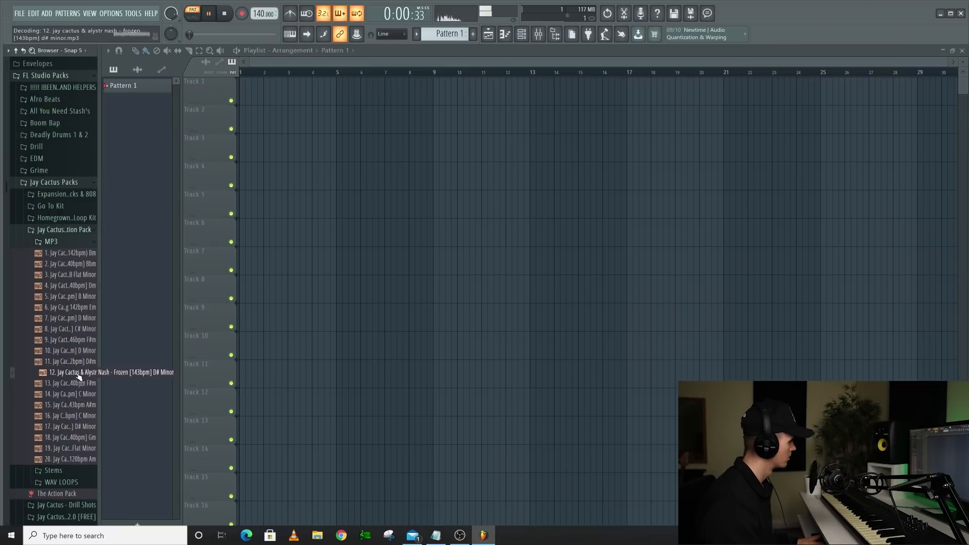
{"action": "left_click", "coordinate": [85, 406]}
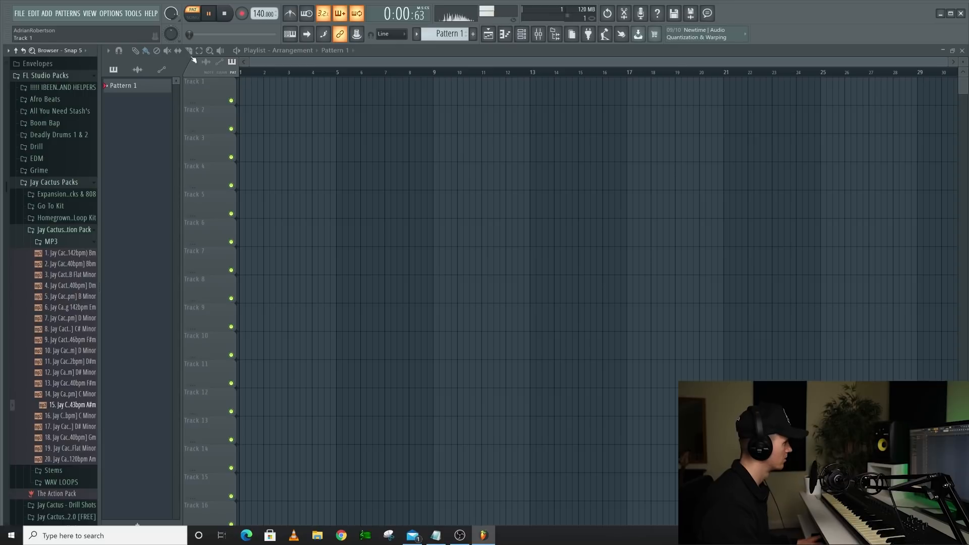
{"action": "left_click", "coordinate": [225, 14]}
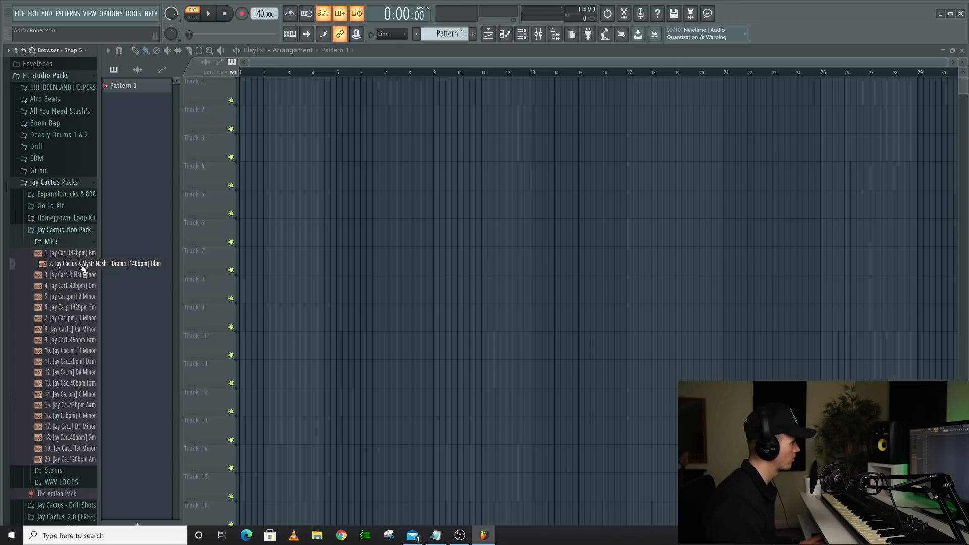
- Place loop 2, "Drama [140bpm] Bbm", at the start of Track 1 and slice its Fruity Slicer copy by Beat
{"action": "left_click_drag", "start_coordinate": [82, 268], "coordinate": [222, 94]}
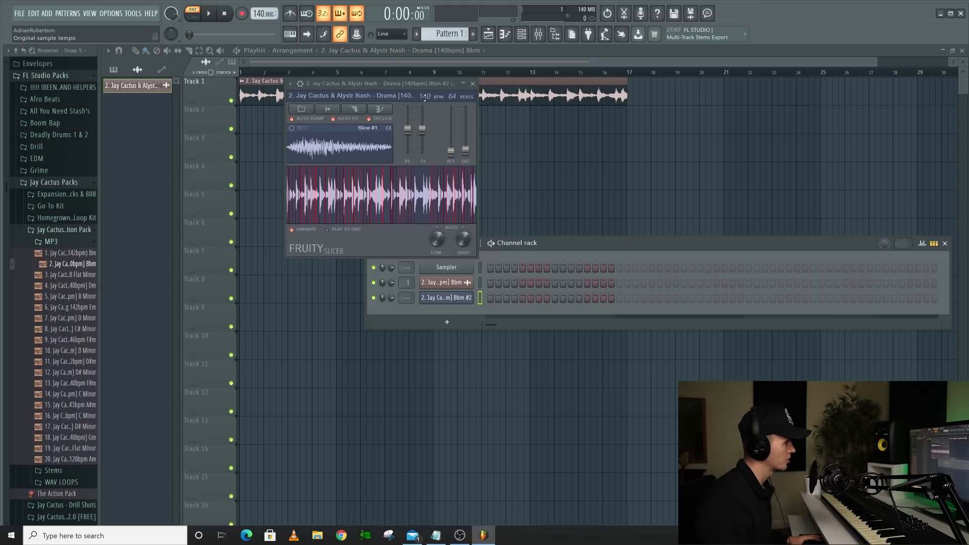
{"action": "left_click_drag", "start_coordinate": [414, 95], "coordinate": [418, 133]}
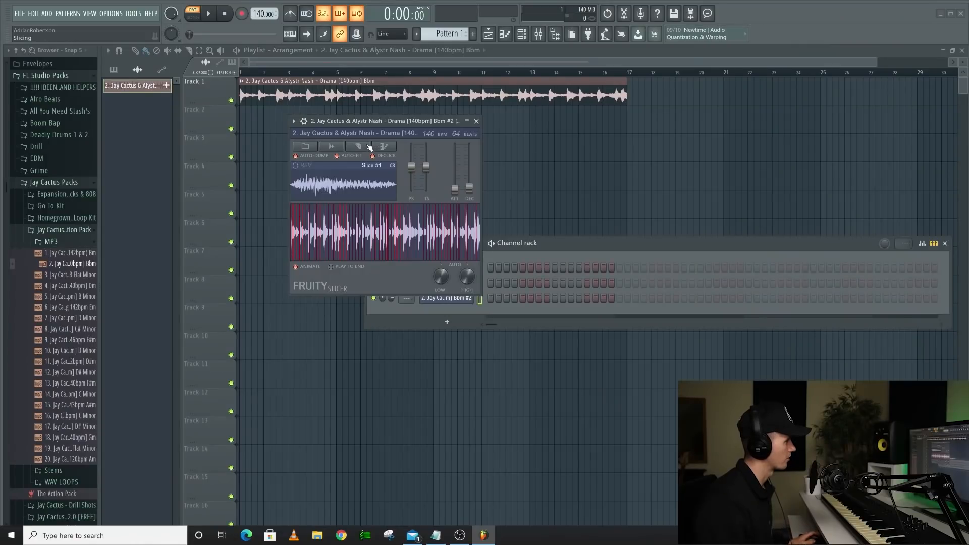
{"action": "left_click", "coordinate": [358, 146]}
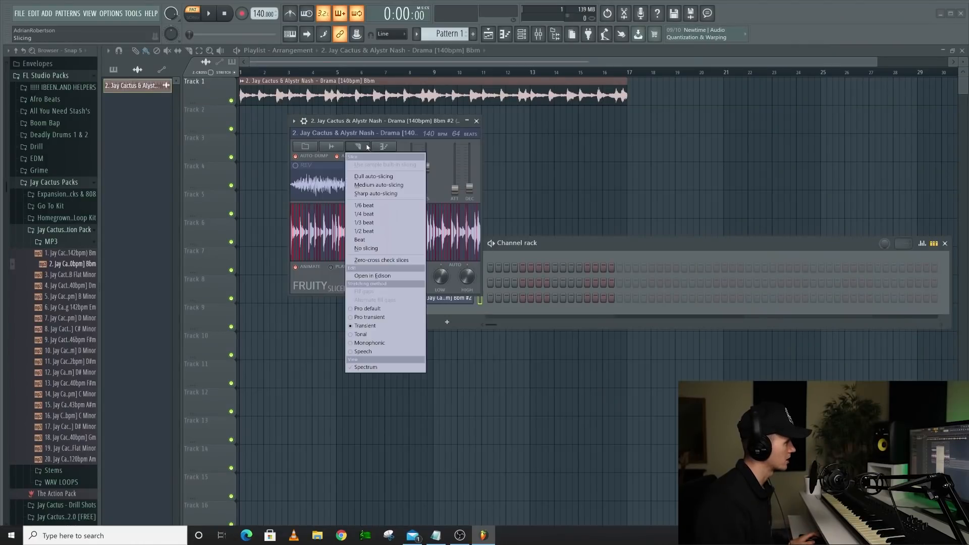
{"action": "left_click", "coordinate": [383, 240]}
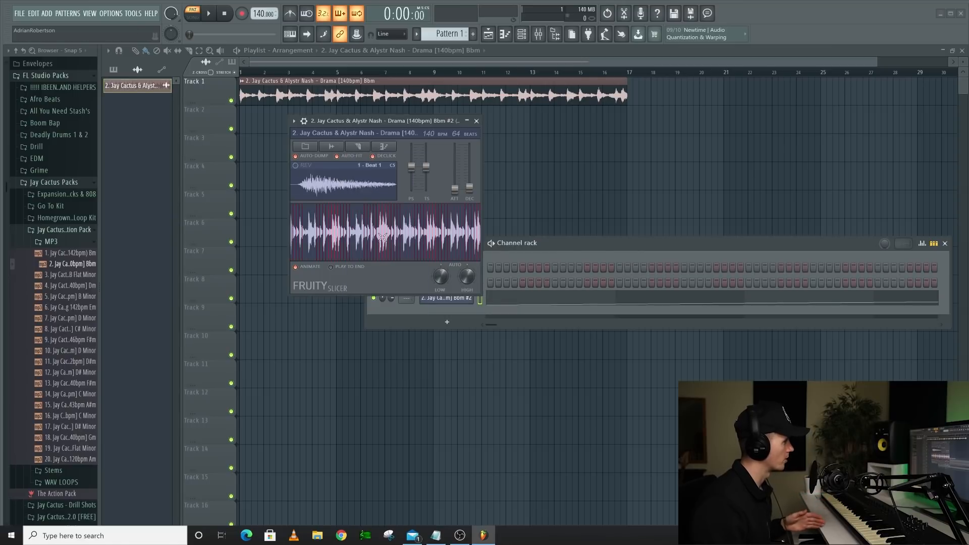
- Clear the slicer channel's dumped notes and place slices Beat 1 to Beat 4 as consecutive one-beat notes from bar 1 in the piano roll
{"action": "left_click_drag", "start_coordinate": [583, 247], "coordinate": [548, 303]}
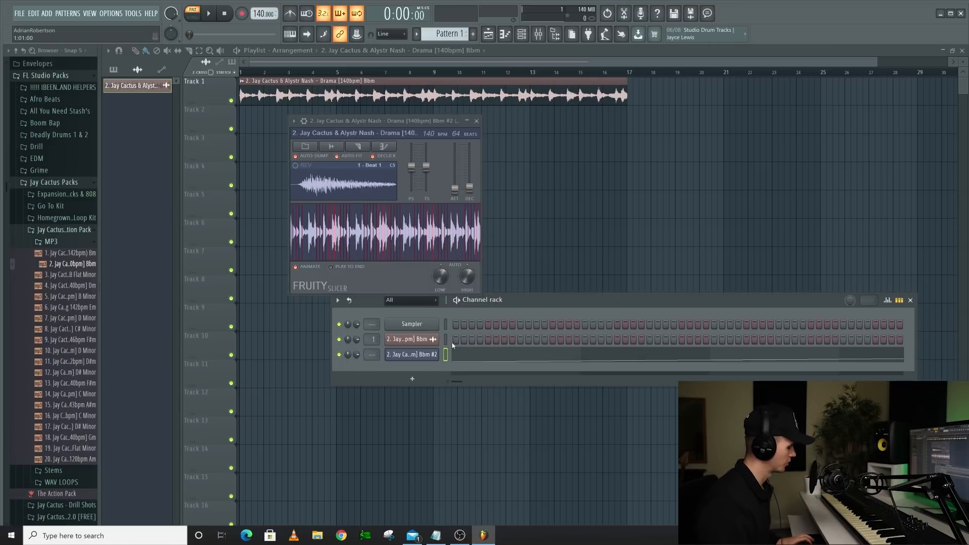
{"action": "key", "text": "ctrl+x"}
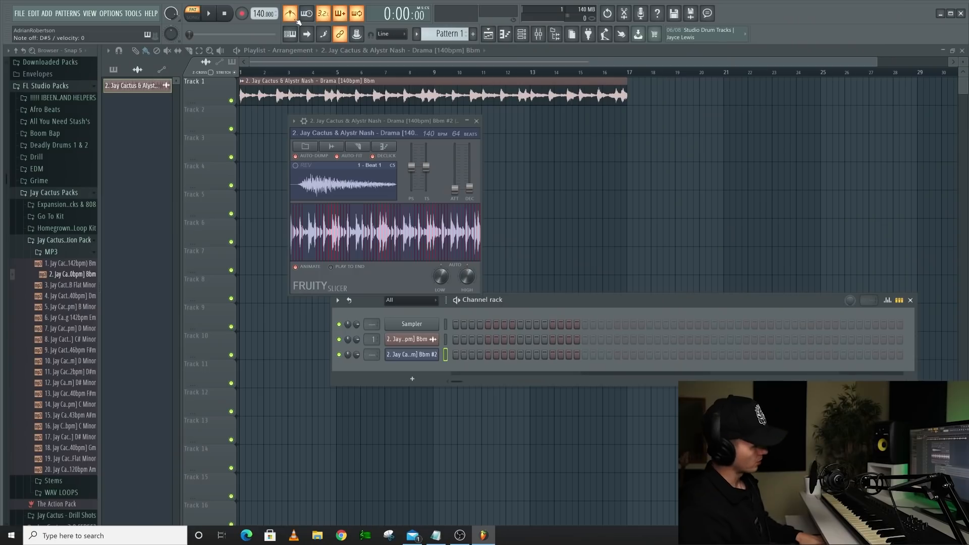
{"action": "left_click", "coordinate": [290, 34]}
{"action": "left_click", "coordinate": [137, 367]}
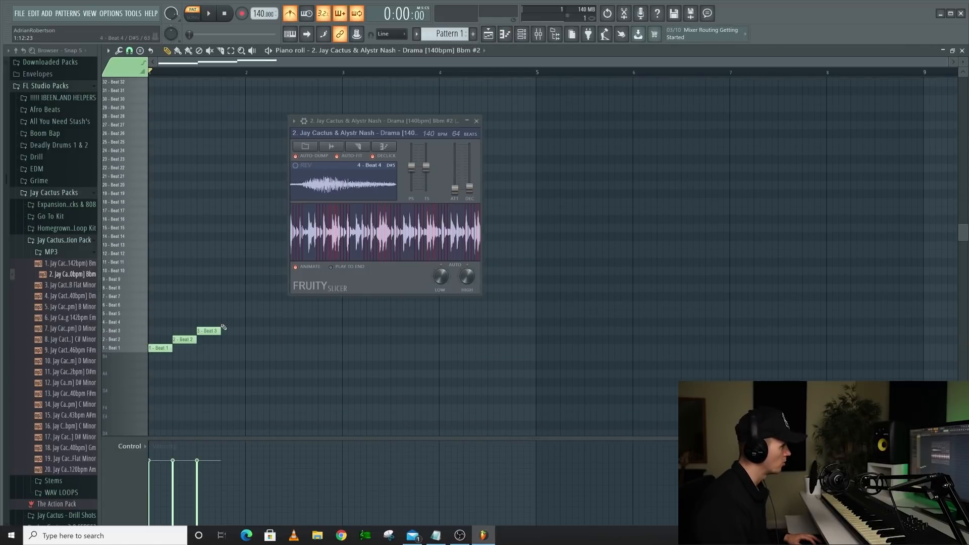
{"action": "left_click", "coordinate": [223, 324]}
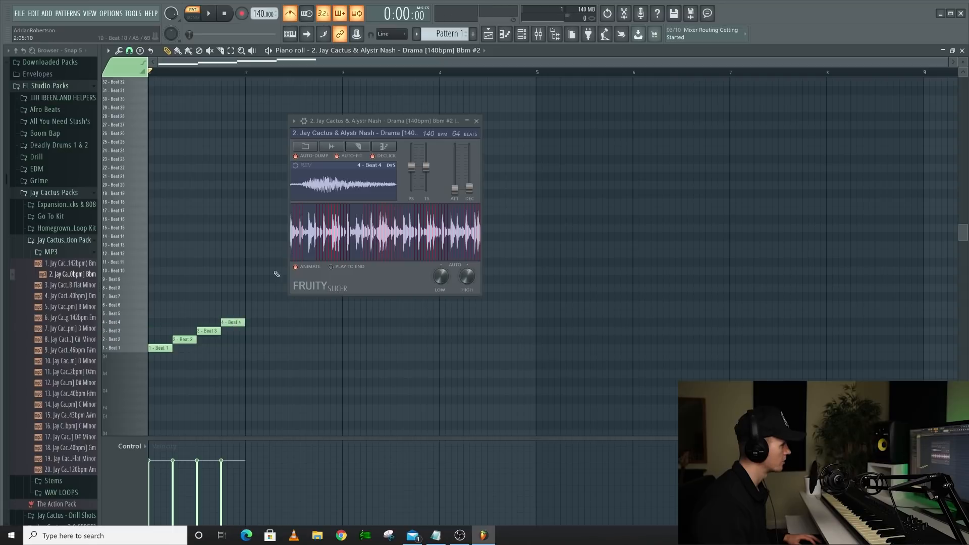
- Reverse the Beat 4 slice in Fruity Slicer and play the pattern to hear it
{"action": "double_click", "coordinate": [239, 324]}
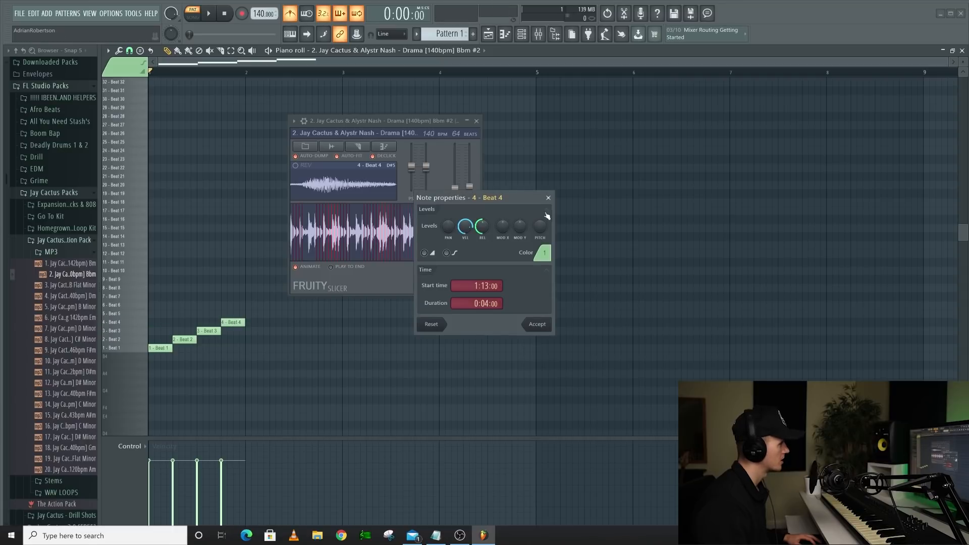
{"action": "left_click", "coordinate": [548, 197]}
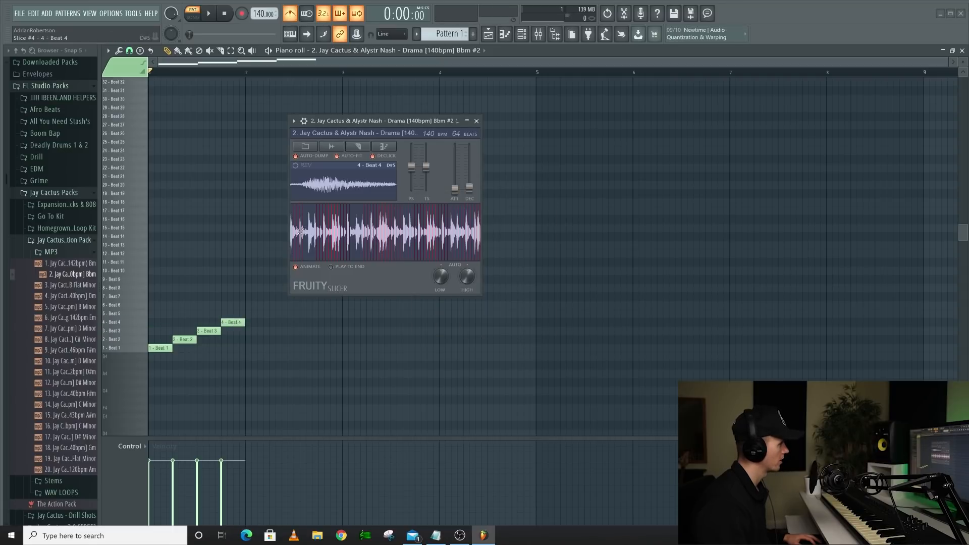
{"action": "left_click", "coordinate": [299, 166]}
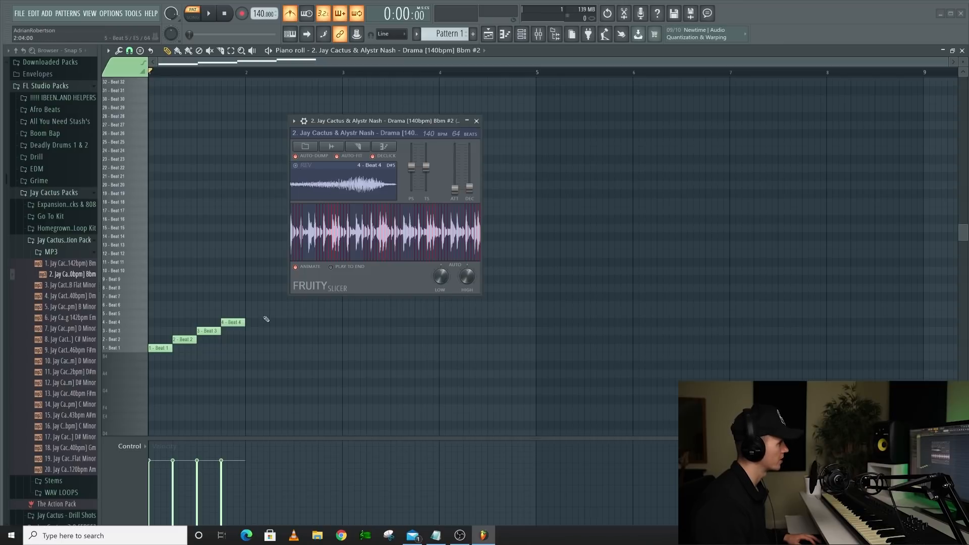
{"action": "key", "text": "space"}
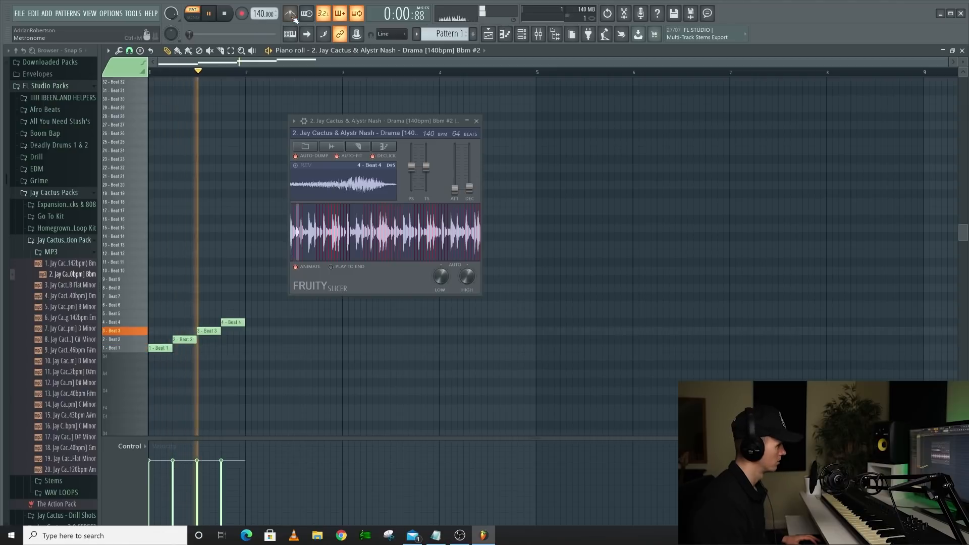
{"action": "key", "text": "space"}
- Add slices Beat 5 to Beat 8 as consecutive one-beat notes in bar 2 and play the pattern
{"action": "left_click", "coordinate": [257, 313]}
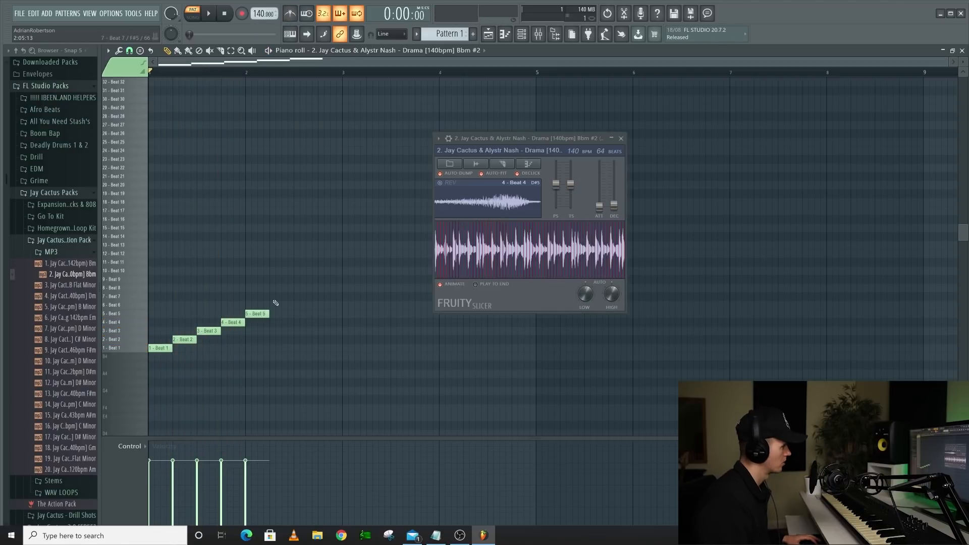
{"action": "left_click", "coordinate": [272, 305]}
{"action": "left_click", "coordinate": [296, 296]}
{"action": "left_click", "coordinate": [319, 288]}
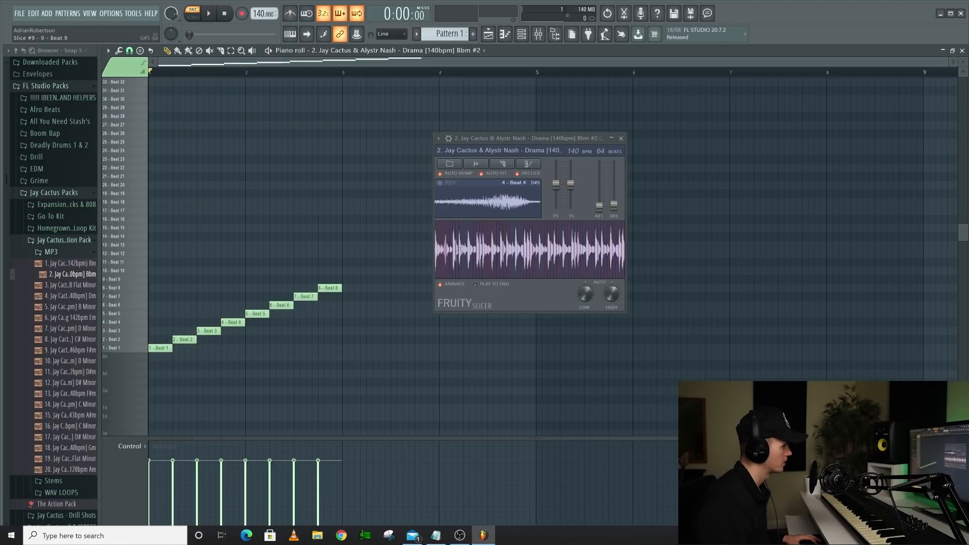
{"action": "key", "text": "space"}
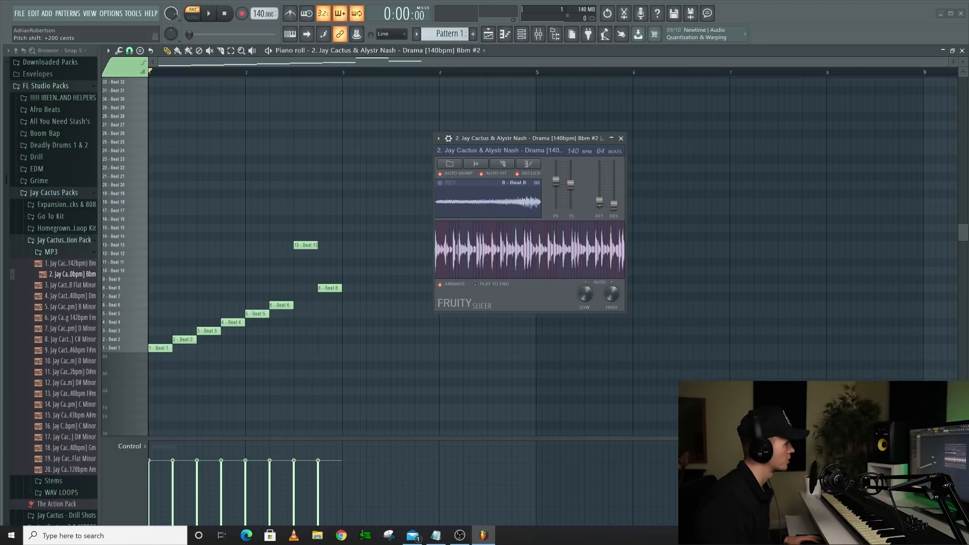
{"action": "key", "text": "space"}
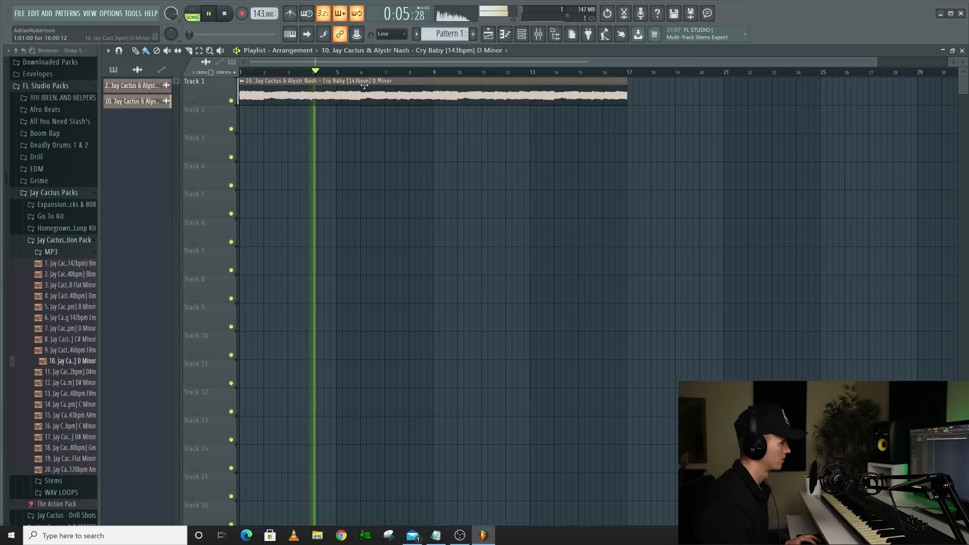
- Stop the Cry Baby loop's playback and load Effectrix in the first effect slot of mixer track 1
{"action": "key", "text": "space"}
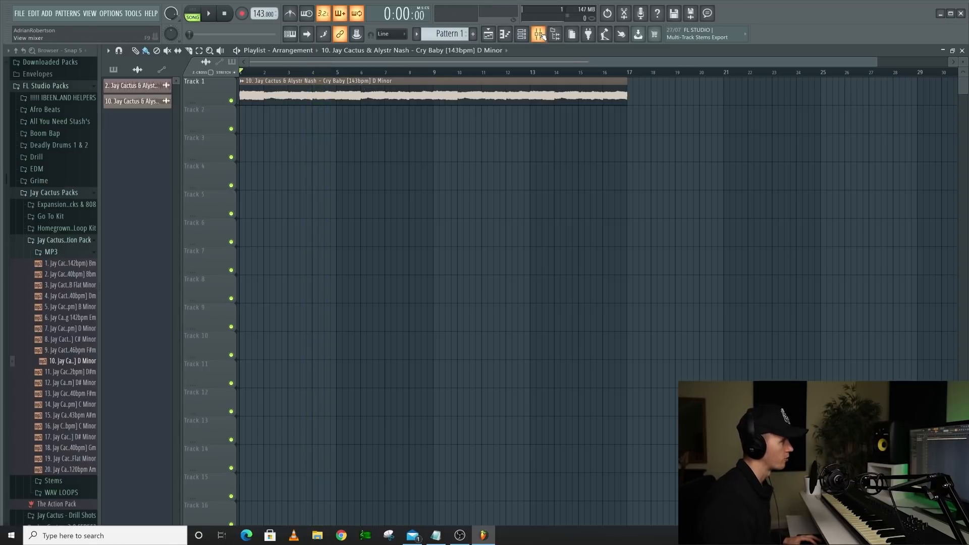
{"action": "key", "text": "F9"}
{"action": "left_click", "coordinate": [898, 87]}
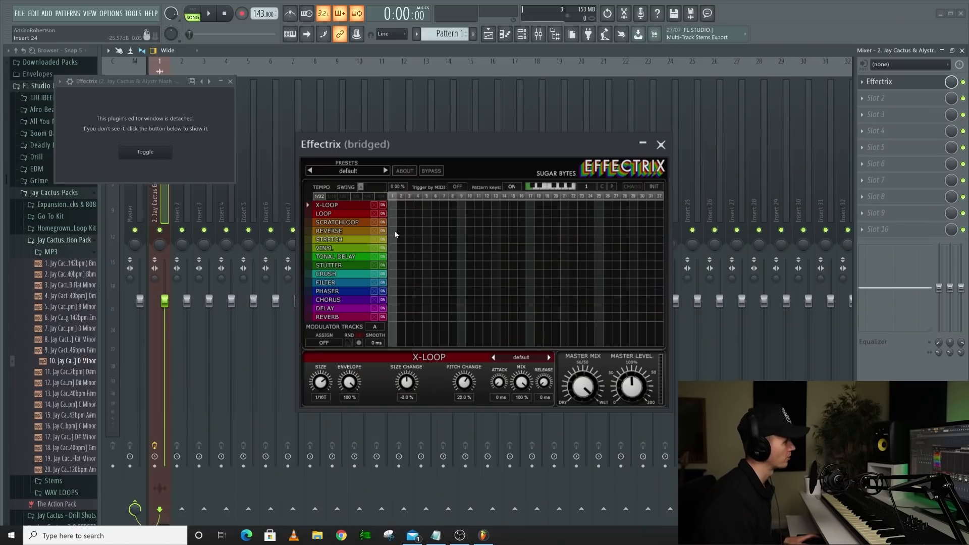
- Paint the Reverse effect on steps 25 to 32 in Effectrix and play the loop through it
{"action": "left_click_drag", "start_coordinate": [395, 234], "coordinate": [466, 233]}
{"action": "left_click_drag", "start_coordinate": [466, 233], "coordinate": [608, 233]}
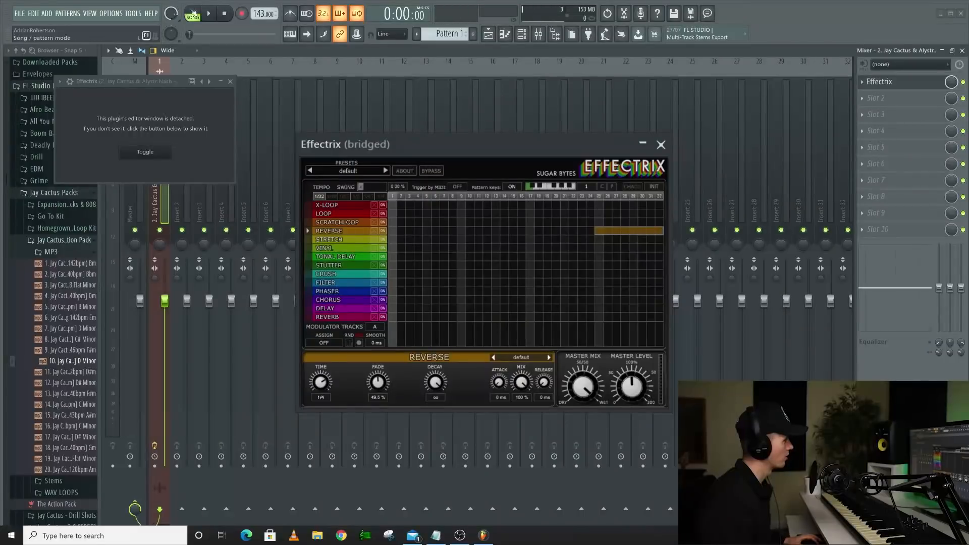
{"action": "left_click", "coordinate": [208, 13]}
{"action": "left_click", "coordinate": [901, 82]}
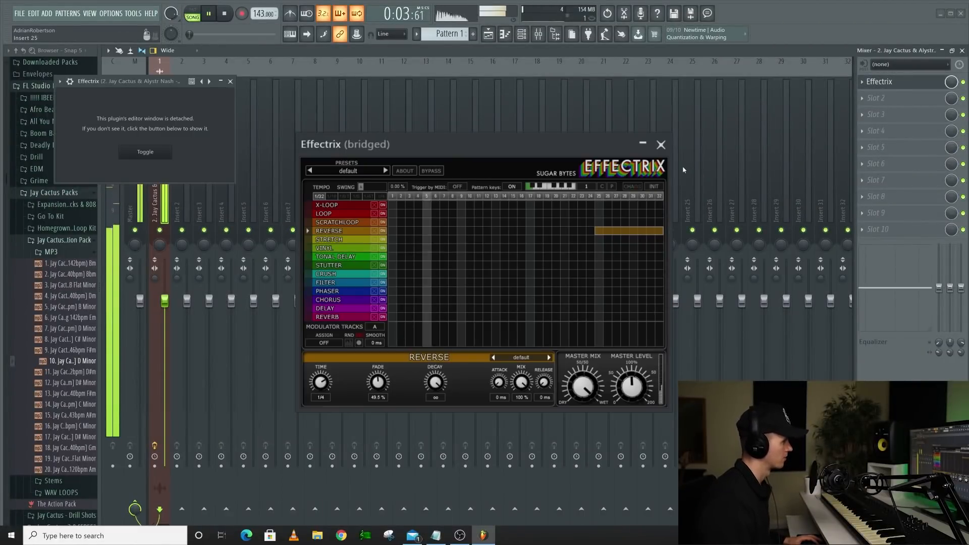
{"action": "key", "text": "space"}
- Fill the Reverse row across all 32 steps in Effectrix and play the loop through it
{"action": "right_click", "coordinate": [634, 232]}
{"action": "left_click_drag", "start_coordinate": [395, 231], "coordinate": [675, 237]}
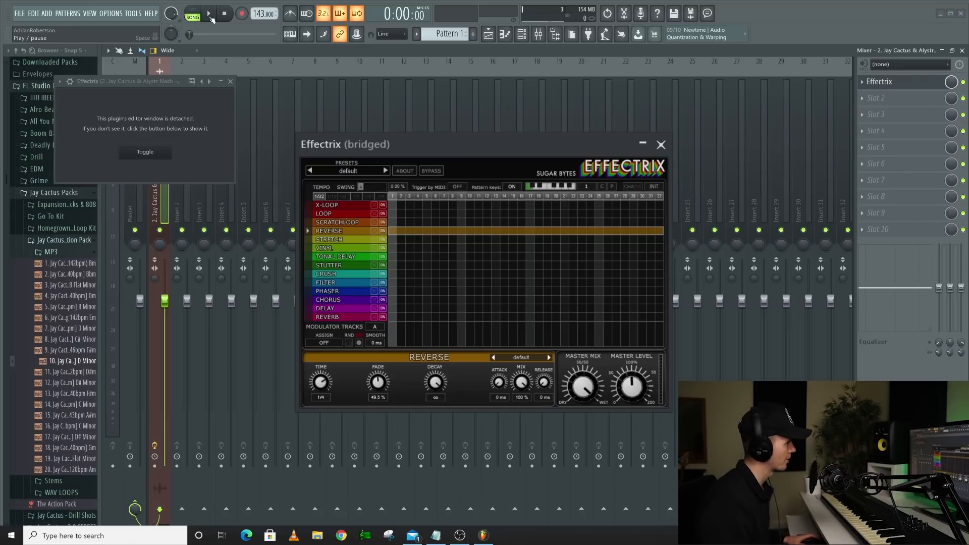
{"action": "left_click", "coordinate": [660, 145]}
{"action": "key", "text": "space"}
{"action": "left_click", "coordinate": [929, 85]}
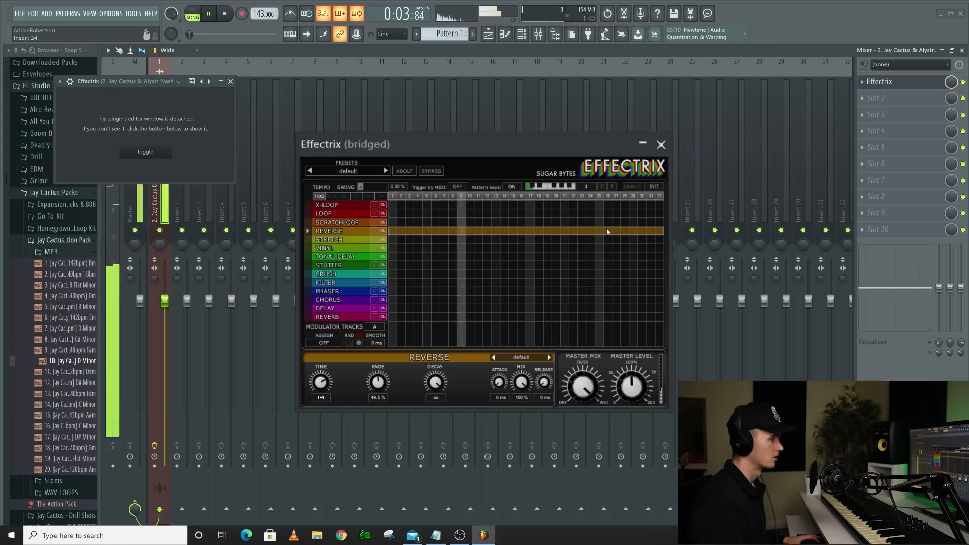
- Set the Reverse effect's fade to about 76% and its mix to 15% while listening, and stop playback
{"action": "left_click_drag", "start_coordinate": [379, 383], "coordinate": [380, 357]}
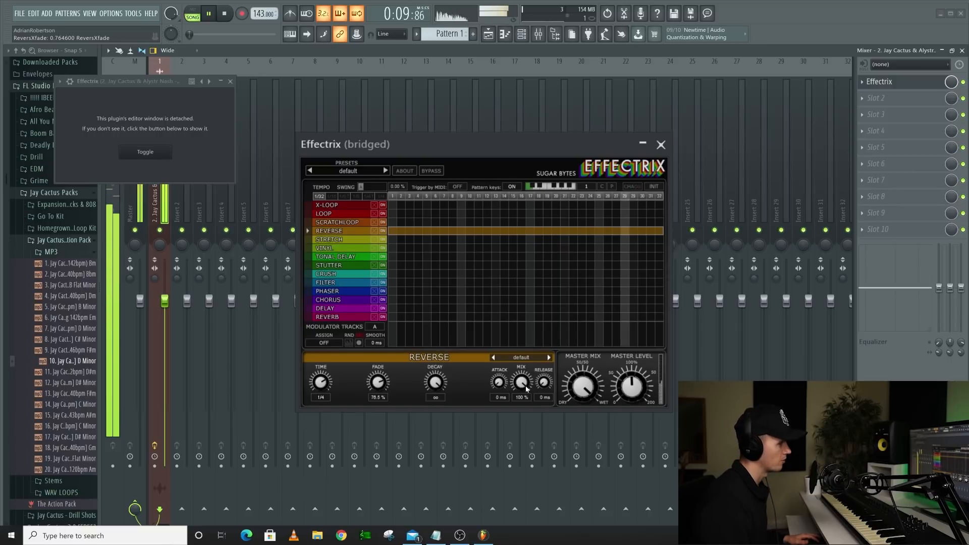
{"action": "left_click_drag", "start_coordinate": [521, 382], "coordinate": [546, 456]}
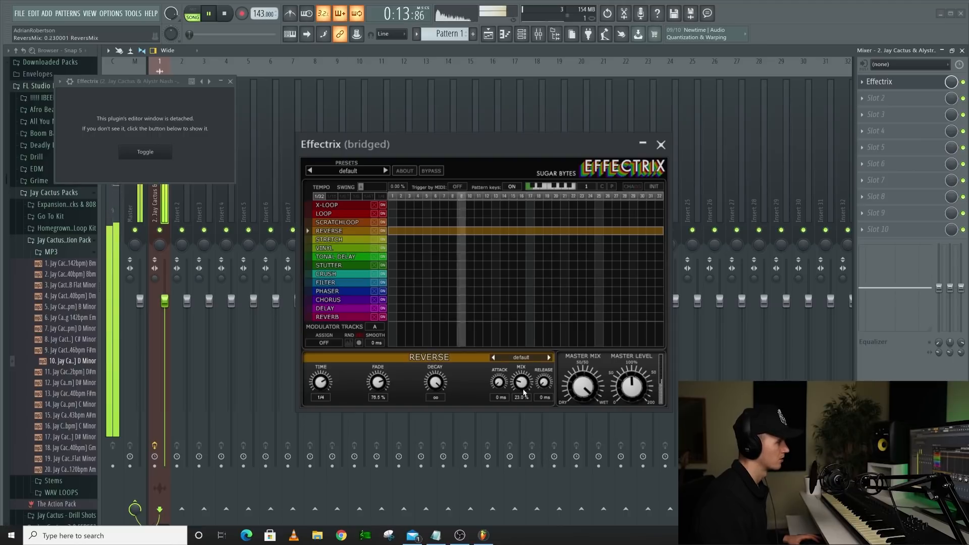
{"action": "left_click_drag", "start_coordinate": [520, 383], "coordinate": [520, 387]}
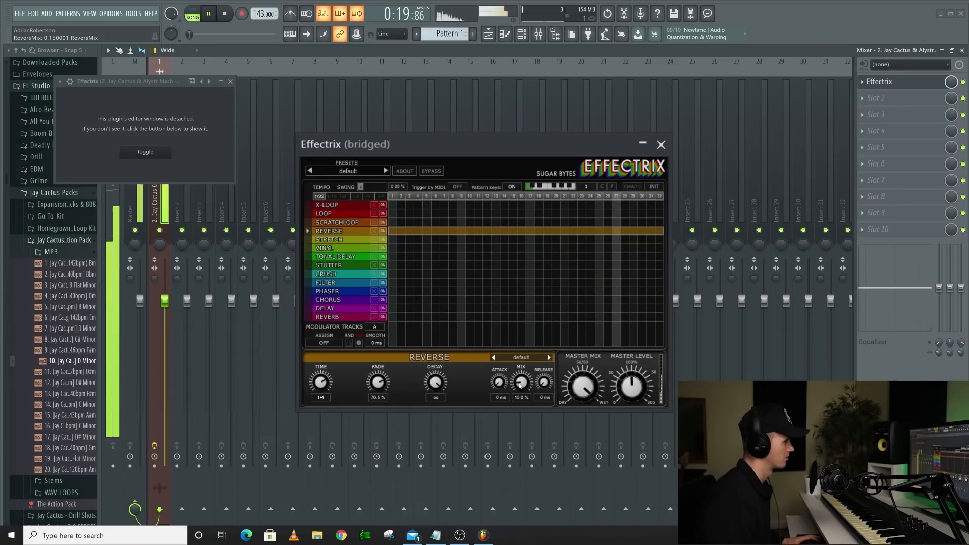
{"action": "key", "text": "space"}
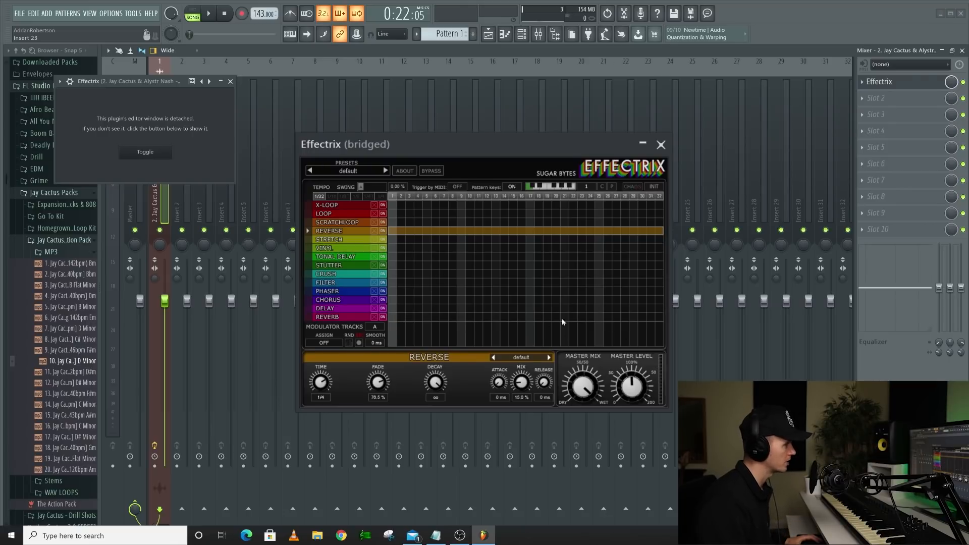
- Paint Reverb on steps 25 to 32 and Filter across all 32 steps in Effectrix while playing the loop
{"action": "left_click_drag", "start_coordinate": [599, 322], "coordinate": [702, 327]}
{"action": "left_click", "coordinate": [210, 14]}
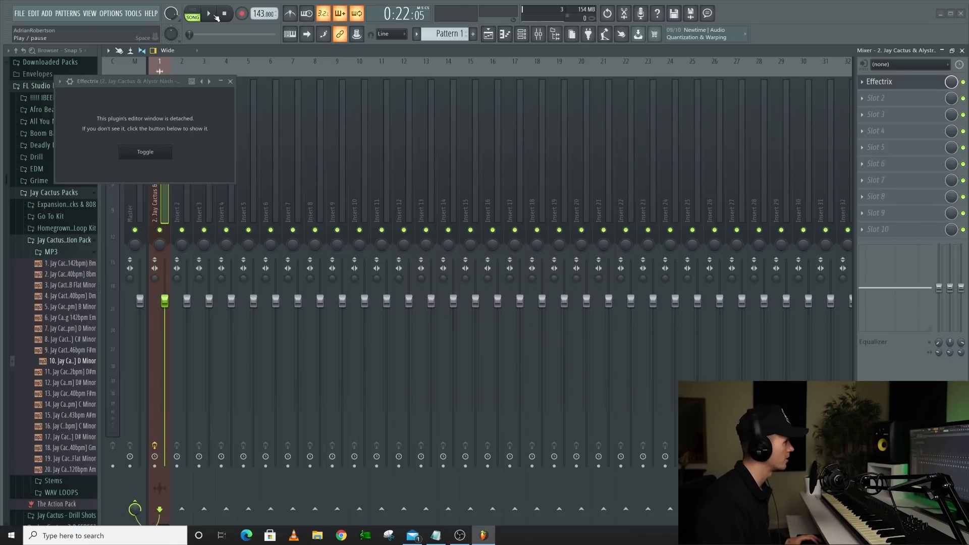
{"action": "left_click", "coordinate": [881, 81]}
{"action": "left_click", "coordinate": [881, 82]}
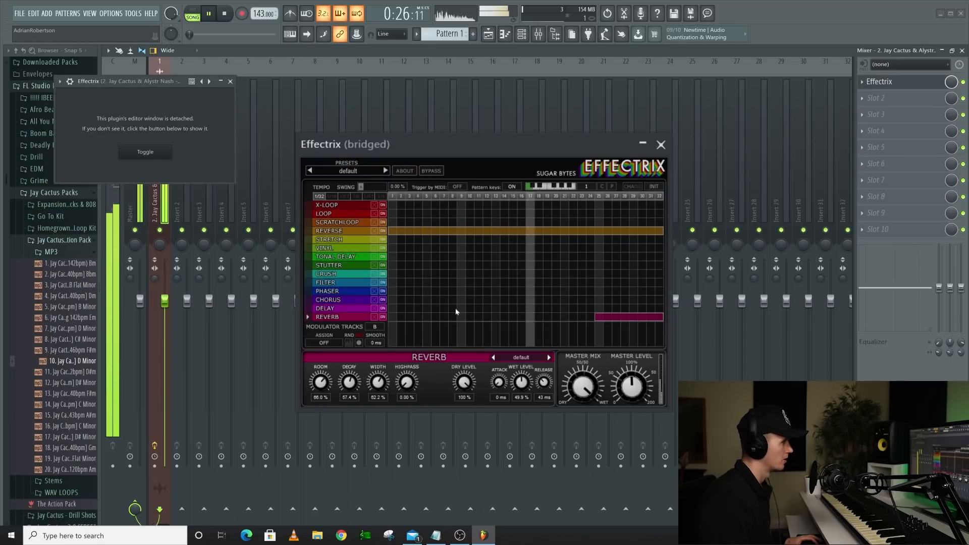
{"action": "left_click_drag", "start_coordinate": [391, 282], "coordinate": [663, 282]}
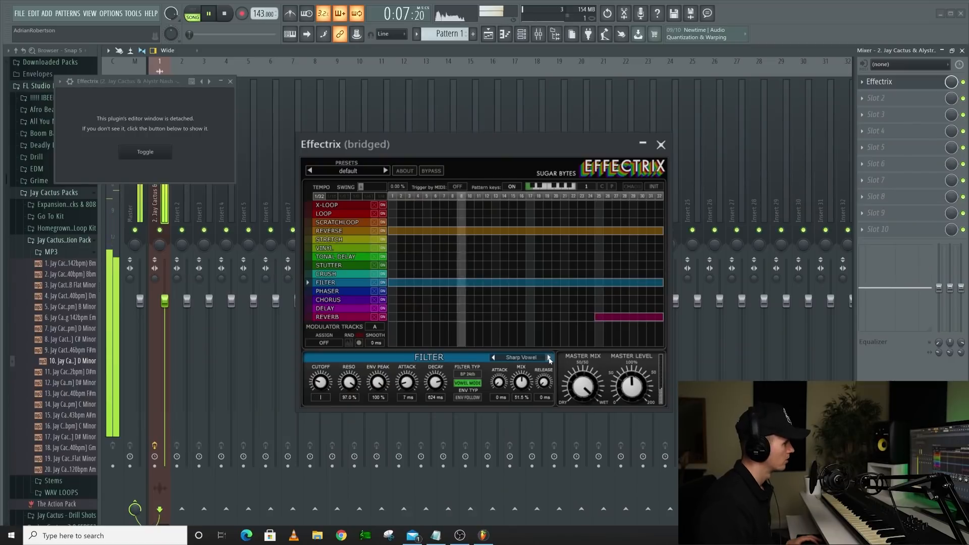
- Switch Effectrix's Filter to the Talking Aunt preset and adjust its cutoff while the loop plays
{"action": "left_click", "coordinate": [549, 357]}
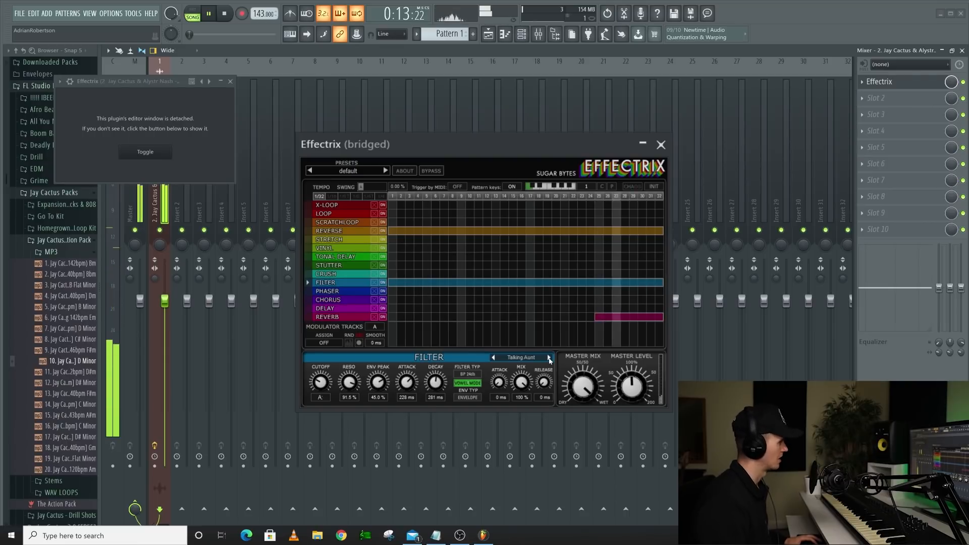
{"action": "mouse_move", "coordinate": [319, 382]}
{"action": "left_mouse_down"}
{"action": "mouse_move", "coordinate": [320, 369]}
{"action": "mouse_move", "coordinate": [326, 387]}
{"action": "left_mouse_up"}
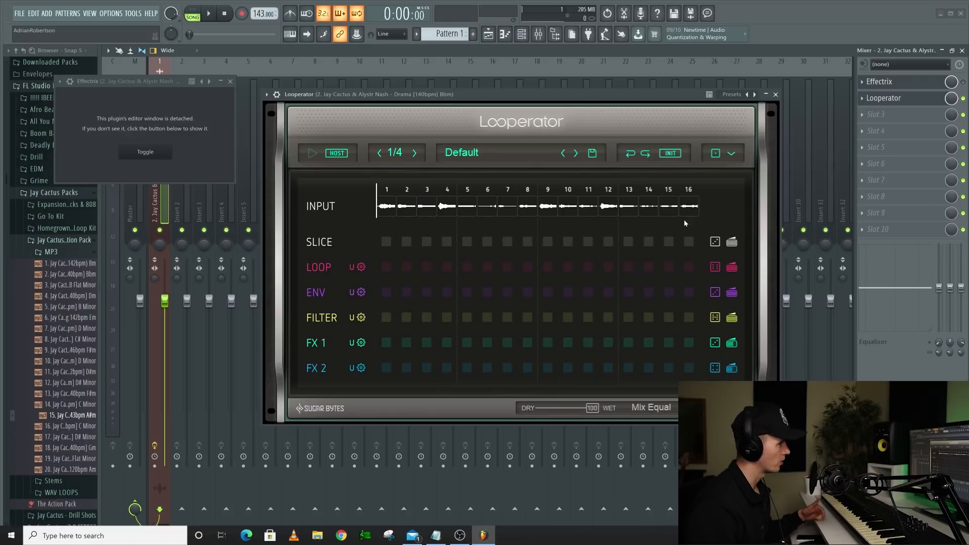
- Examine the pattern choices for a Slice step and for Loop step 4 in Looperator without assigning any
{"action": "left_click", "coordinate": [427, 242]}
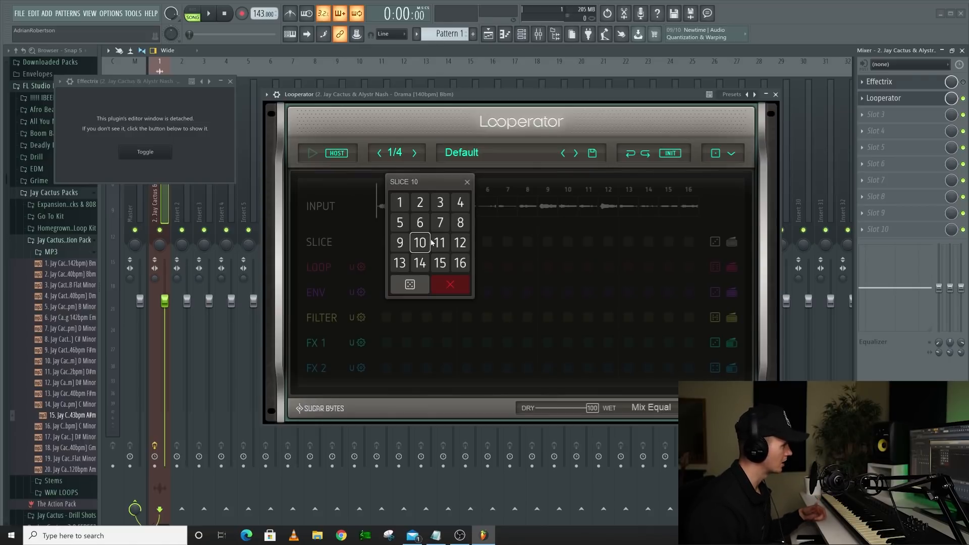
{"action": "left_click", "coordinate": [466, 183]}
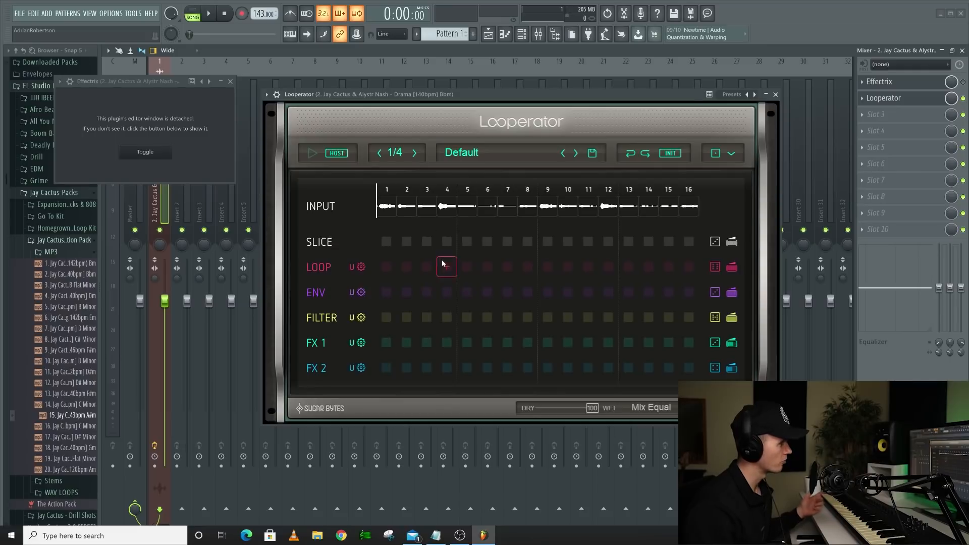
{"action": "left_click", "coordinate": [446, 266]}
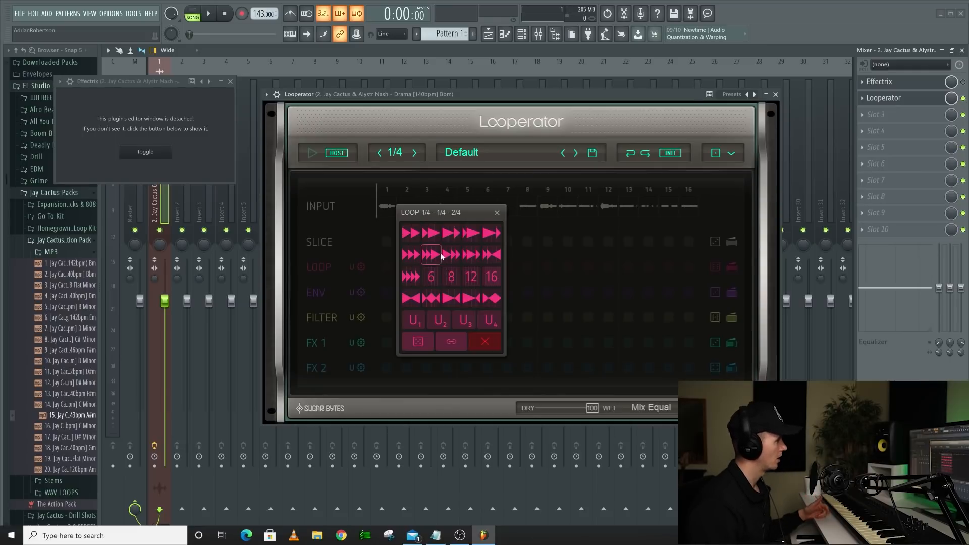
{"action": "left_click", "coordinate": [496, 213]}
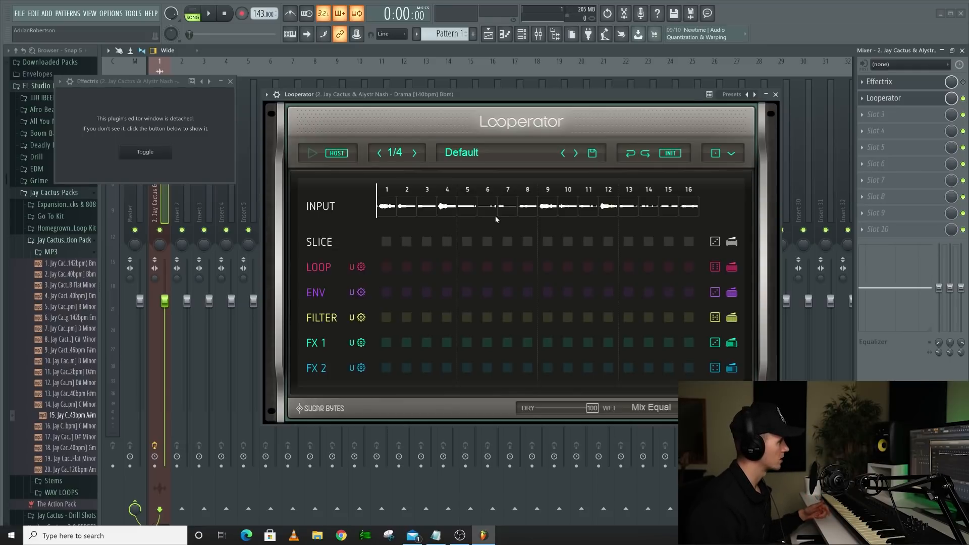
- Assign the double-arrow loop pattern to Loop steps 1 and 9 in Looperator
{"action": "left_click", "coordinate": [405, 266]}
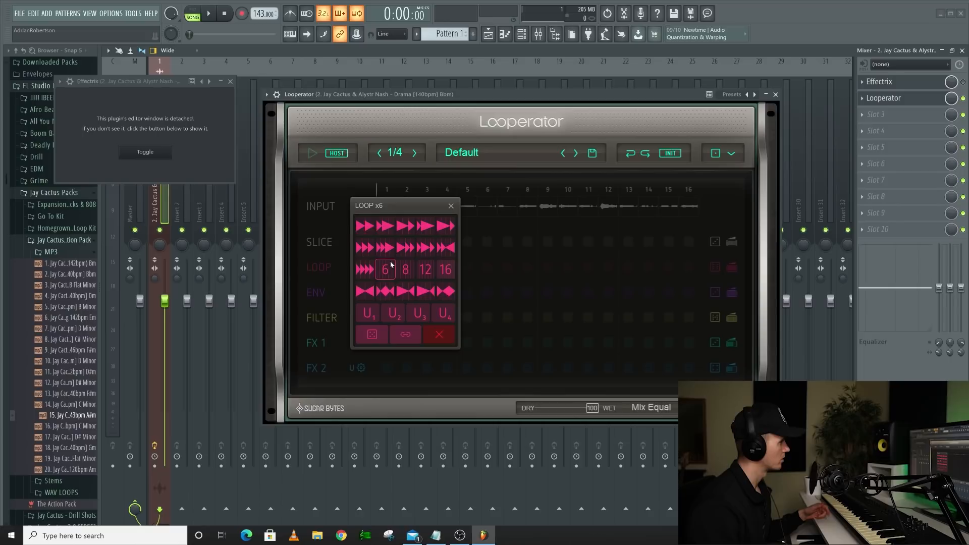
{"action": "left_click", "coordinate": [363, 227]}
{"action": "left_click", "coordinate": [547, 267]}
{"action": "left_click", "coordinate": [513, 233]}
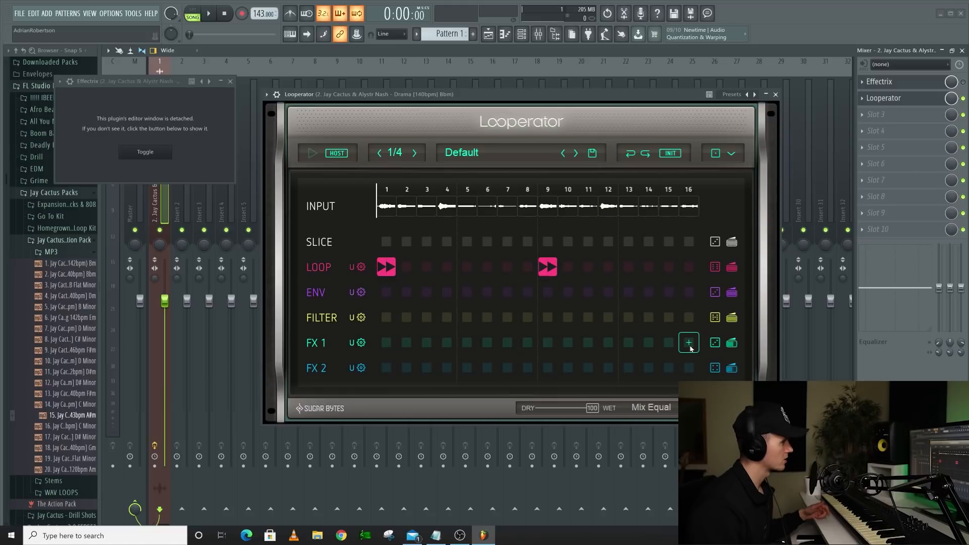
- Assign the third cassette-icon effect to FX 1 step 16 and the second bars-icon effect to step 4, and play the loop
{"action": "left_click", "coordinate": [689, 343]}
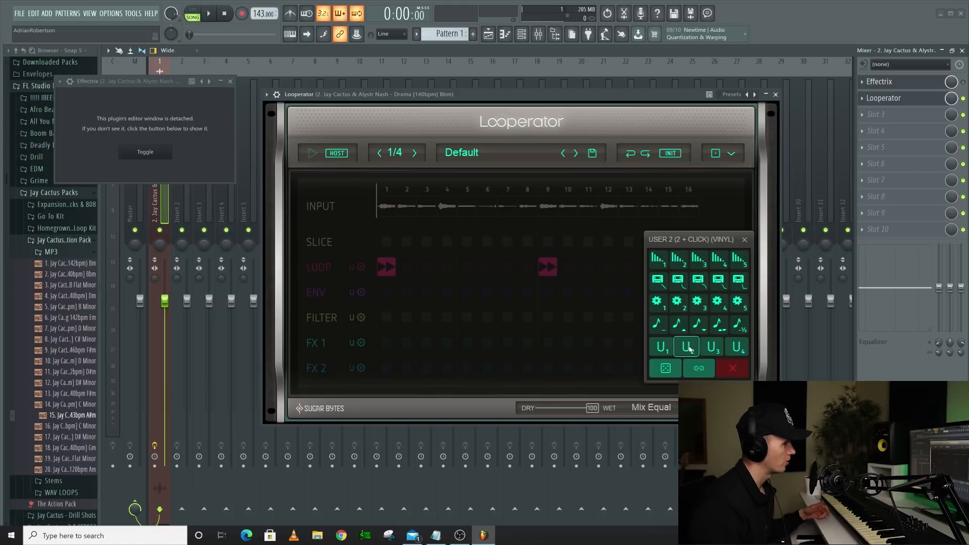
{"action": "left_click", "coordinate": [698, 281]}
{"action": "left_click", "coordinate": [447, 343]}
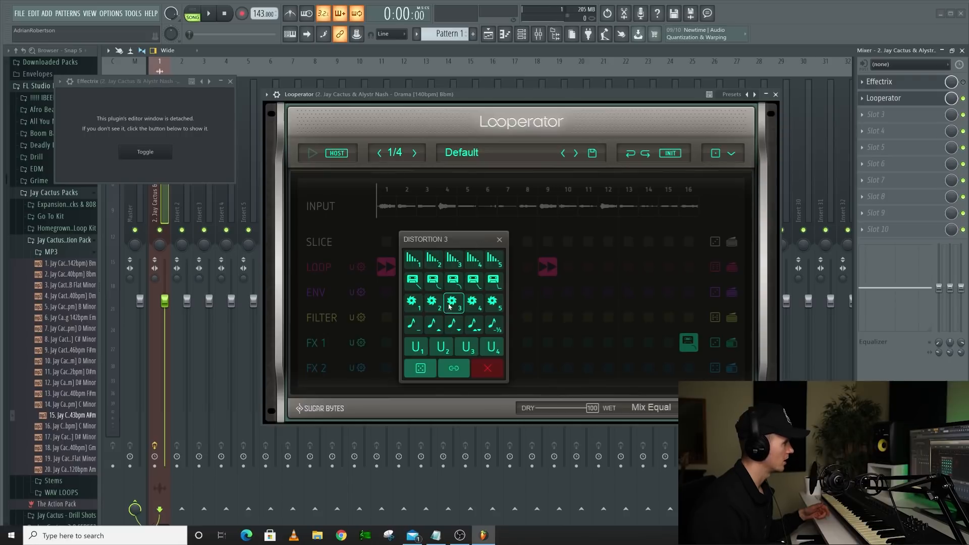
{"action": "left_click", "coordinate": [437, 283]}
{"action": "key", "text": "space"}
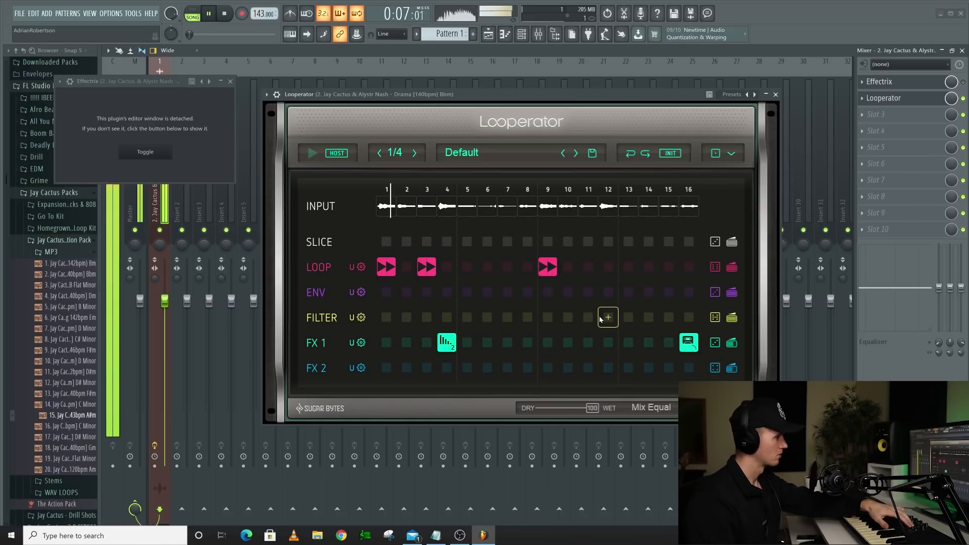
{"action": "key", "text": "space"}
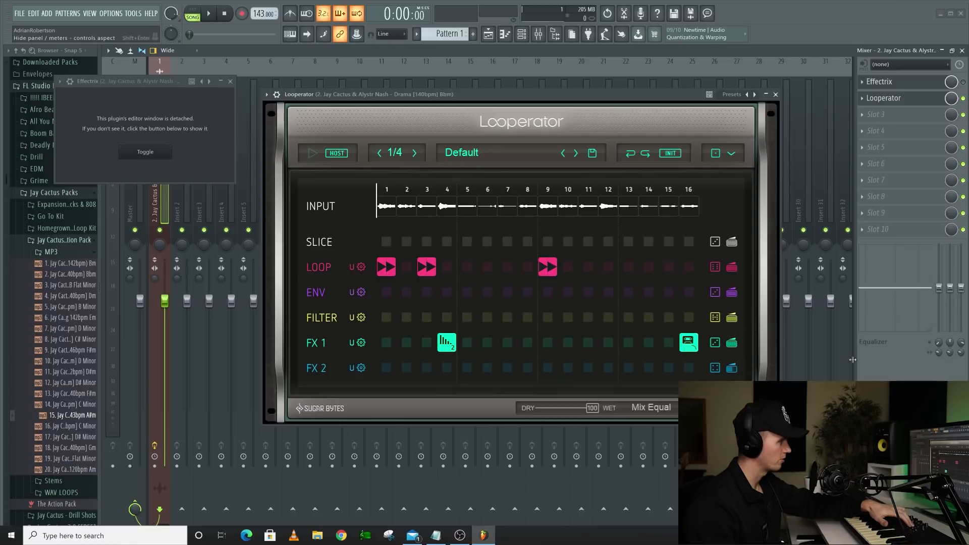
- Try the third concentric-circle effect on FX 2 step 12 while the loop plays, and remove it
{"action": "key", "text": "space"}
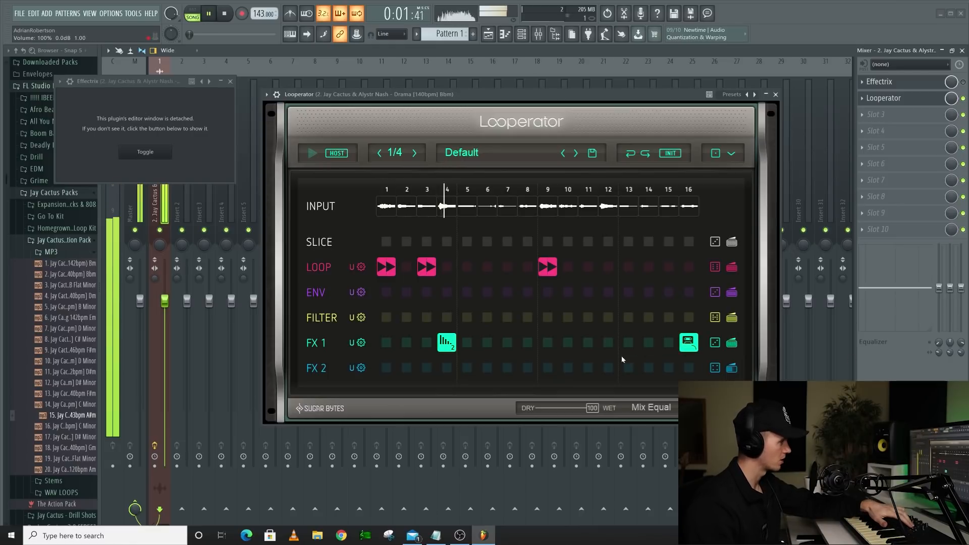
{"action": "left_click", "coordinate": [610, 369]}
{"action": "left_click", "coordinate": [617, 266]}
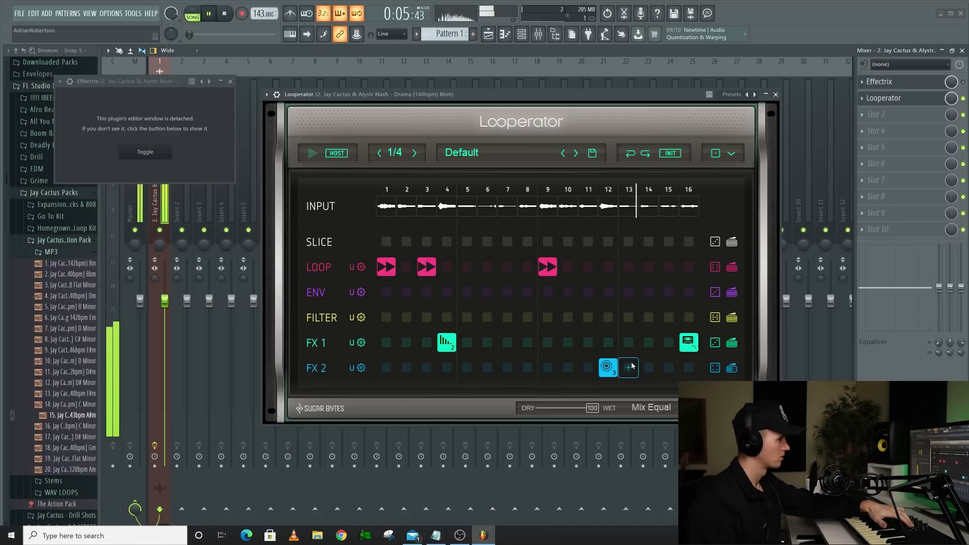
{"action": "key", "text": "space"}
{"action": "right_click", "coordinate": [607, 367]}
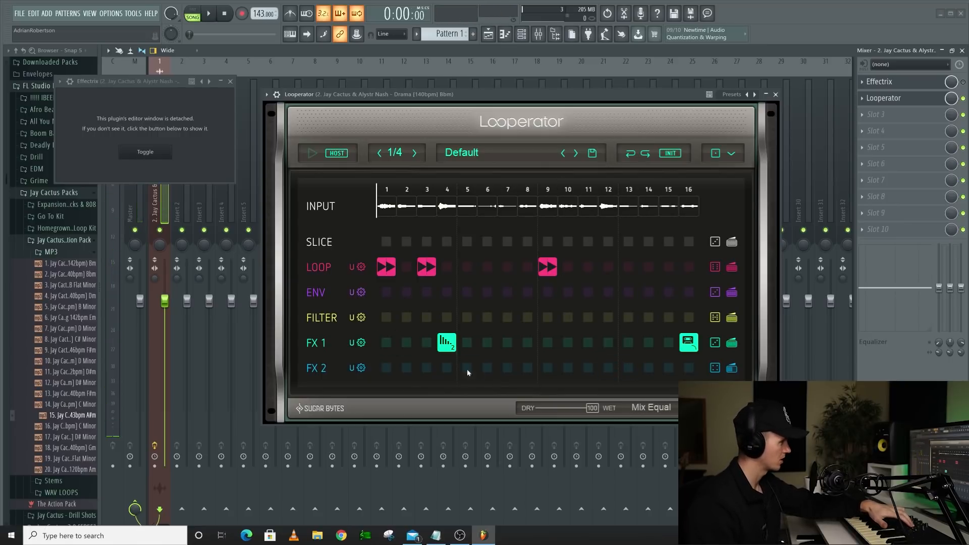
- Assign the fifth concentric-circle effect to FX 2 step 5 and the second to step 12, adding a double-arrow loop on step 12, during playback
{"action": "left_click", "coordinate": [473, 370]}
{"action": "left_click", "coordinate": [522, 264]}
{"action": "key", "text": "space"}
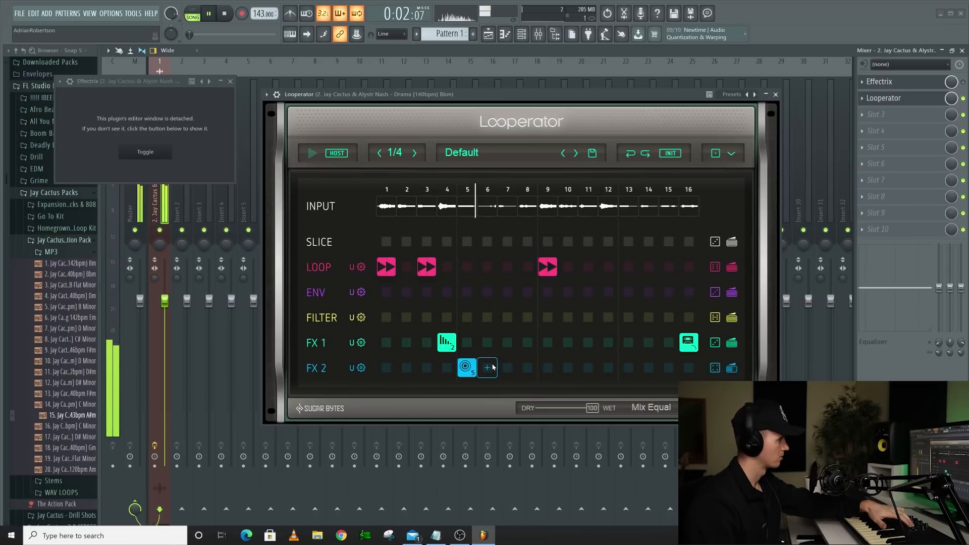
{"action": "left_click", "coordinate": [568, 368]}
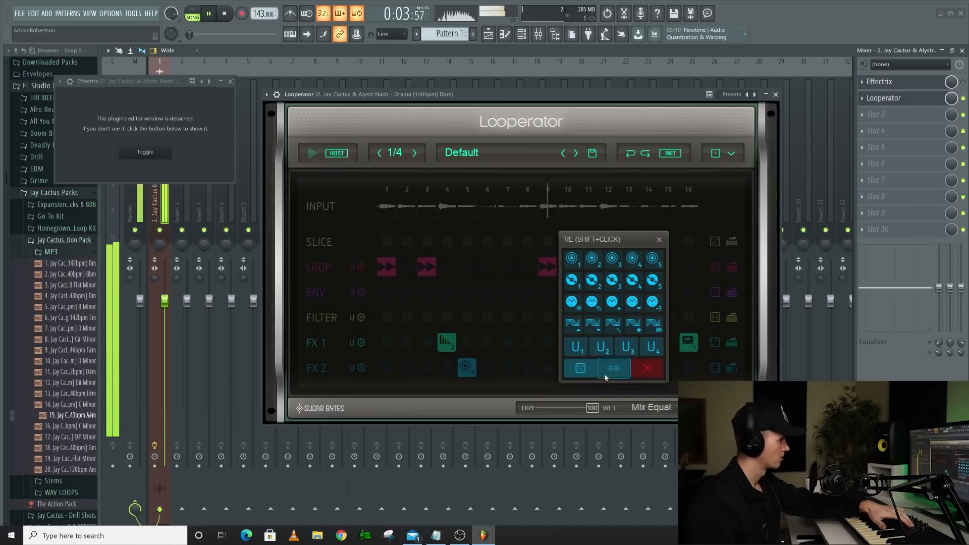
{"action": "left_click", "coordinate": [603, 264]}
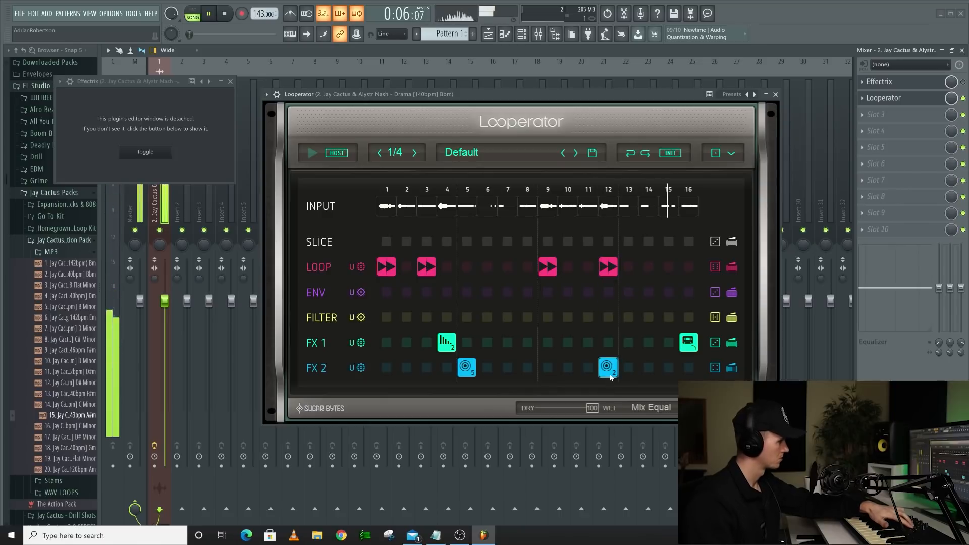
{"action": "key", "text": "space"}
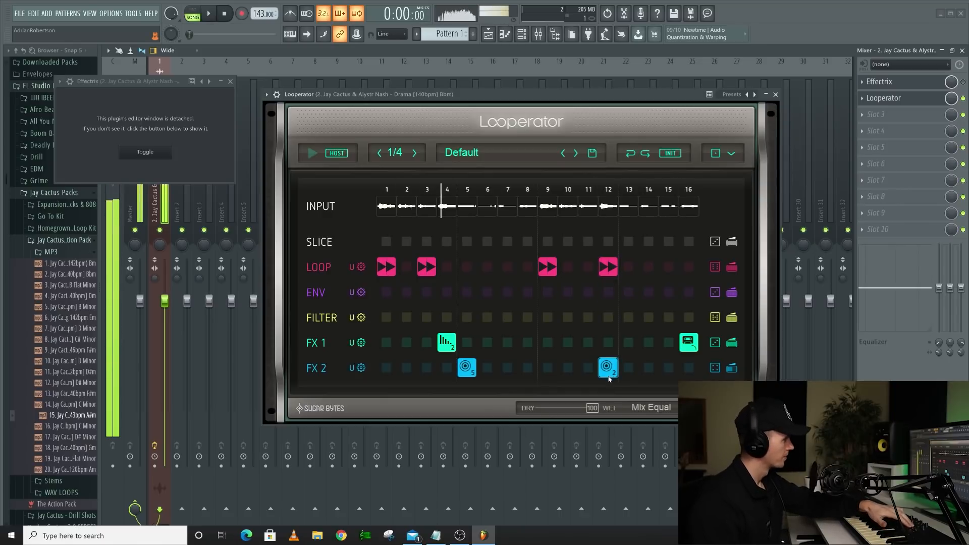
- Assign the Vowel Transition A -> I x3 filter to Filter steps 6 and 7 and play the loop
{"action": "left_click", "coordinate": [491, 319]}
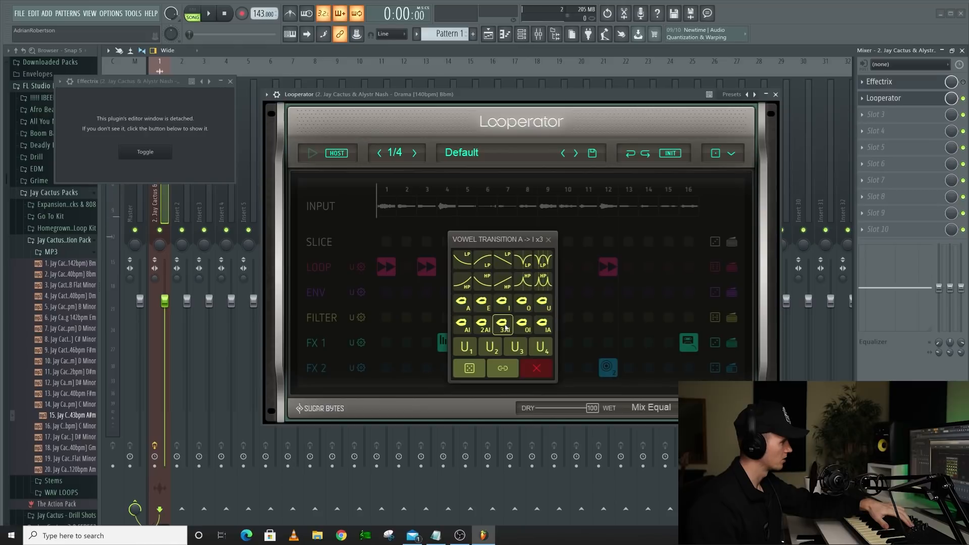
{"action": "left_click", "coordinate": [501, 326]}
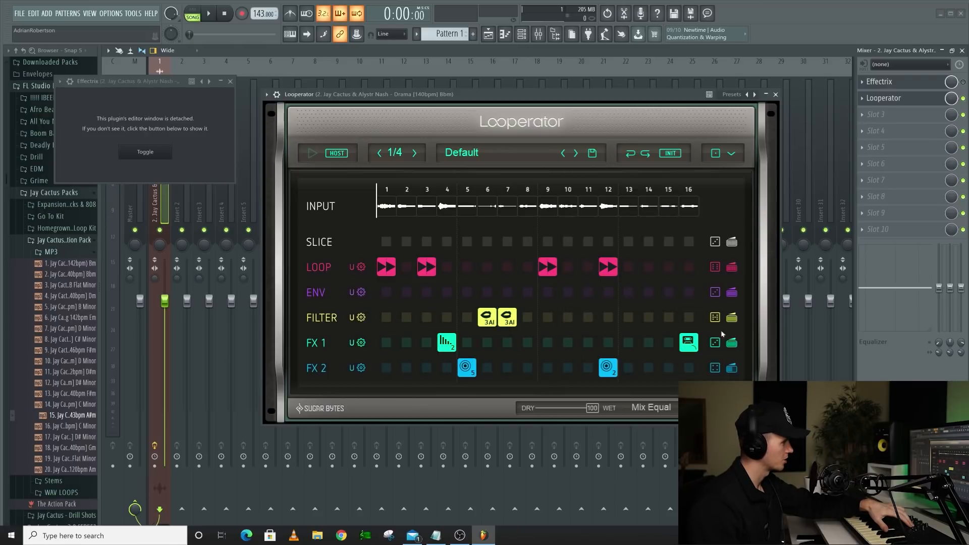
{"action": "key", "text": "space"}
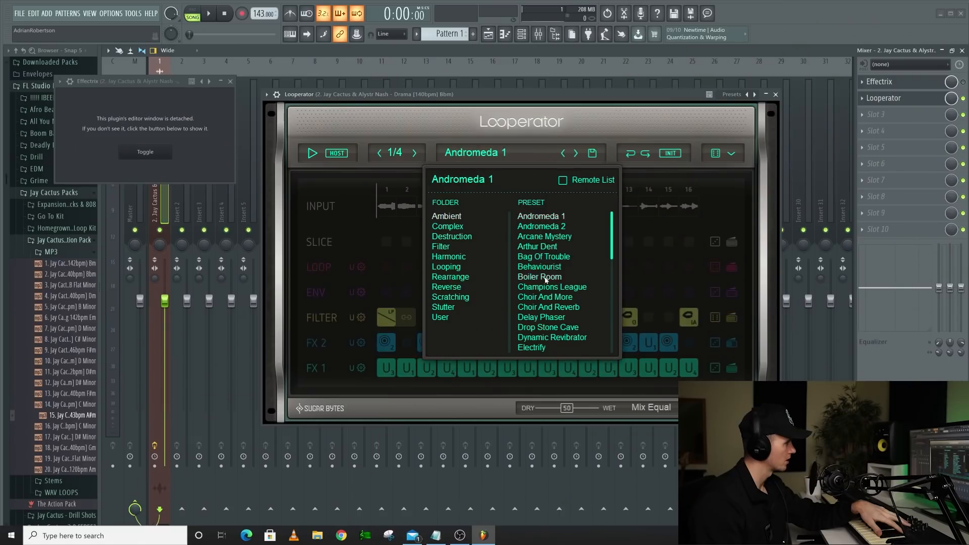
- Load the Delay Phaser preset from Looperator's Ambient folder and play the loop through it
{"action": "left_click", "coordinate": [545, 278]}
{"action": "left_click", "coordinate": [544, 317]}
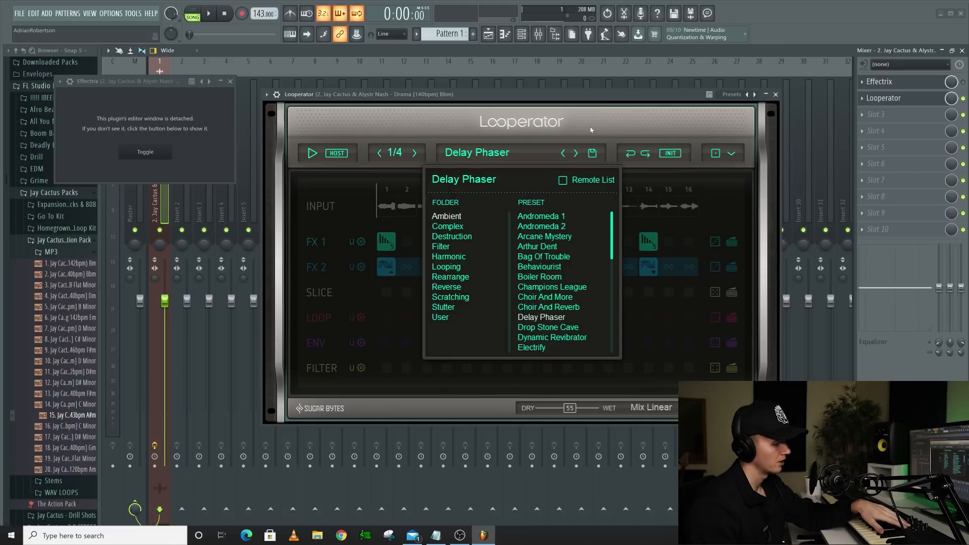
{"action": "key", "text": "space"}
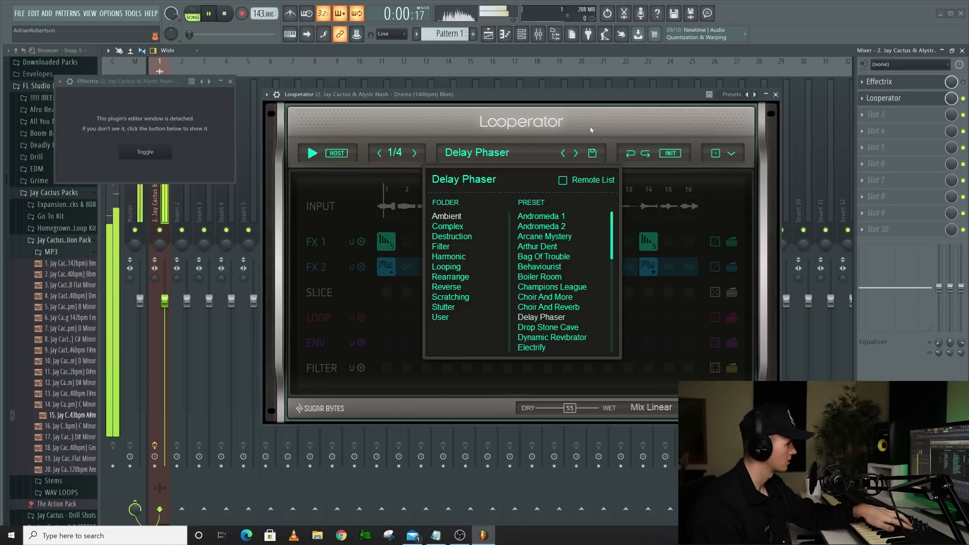
{"action": "left_click", "coordinate": [514, 151]}
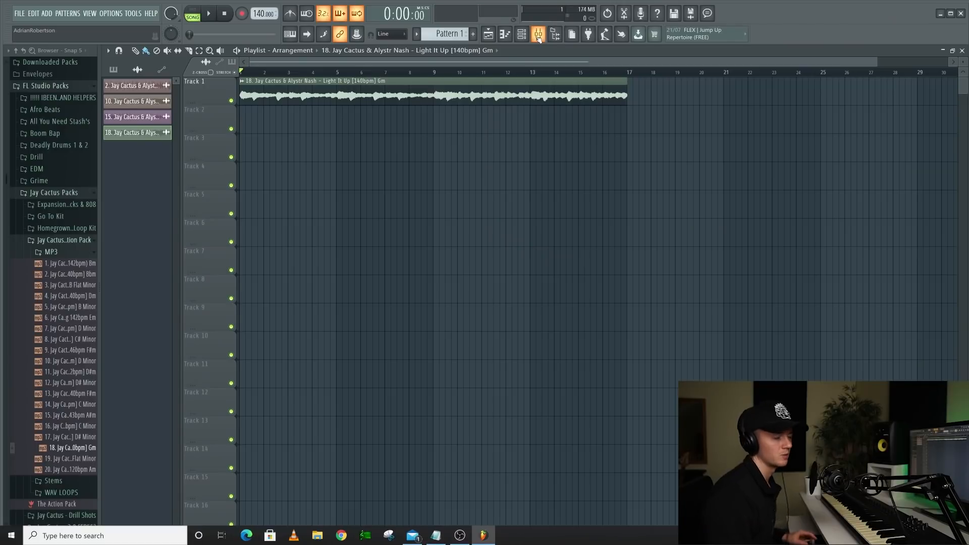
- Load Gross Beat's Momentary preset, choose the 1/2 Speed time pattern, and play the Light It Up loop through it
{"action": "key", "text": "space"}
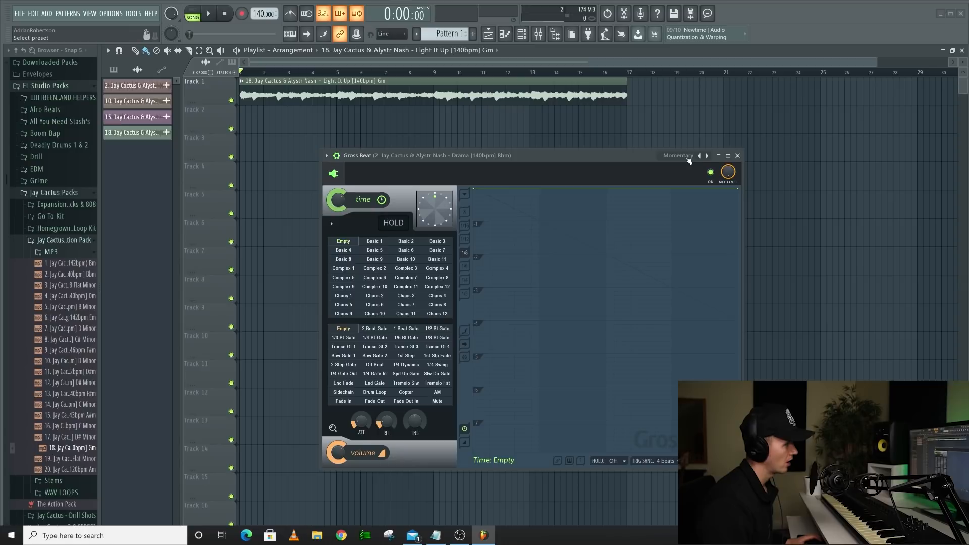
{"action": "left_click", "coordinate": [687, 158]}
{"action": "left_click", "coordinate": [718, 197]}
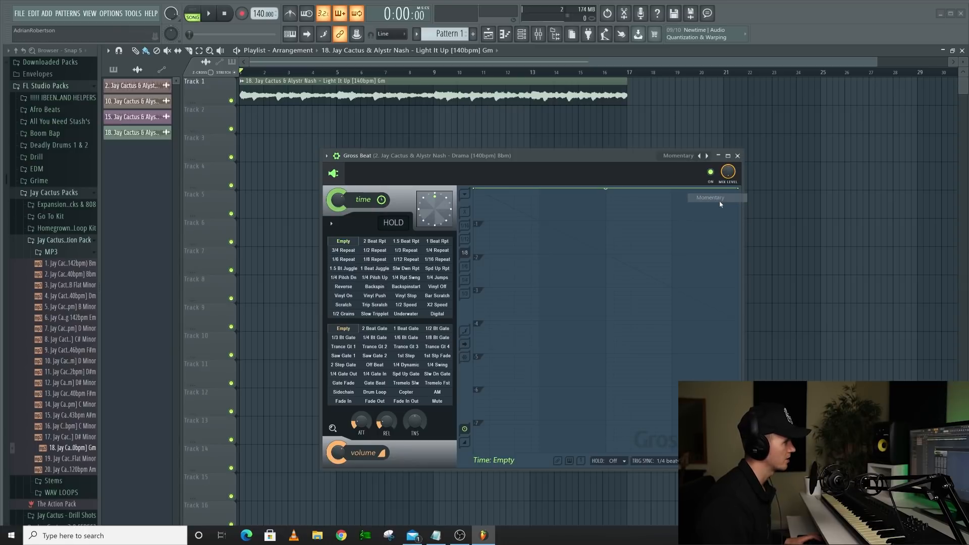
{"action": "left_click", "coordinate": [406, 304]}
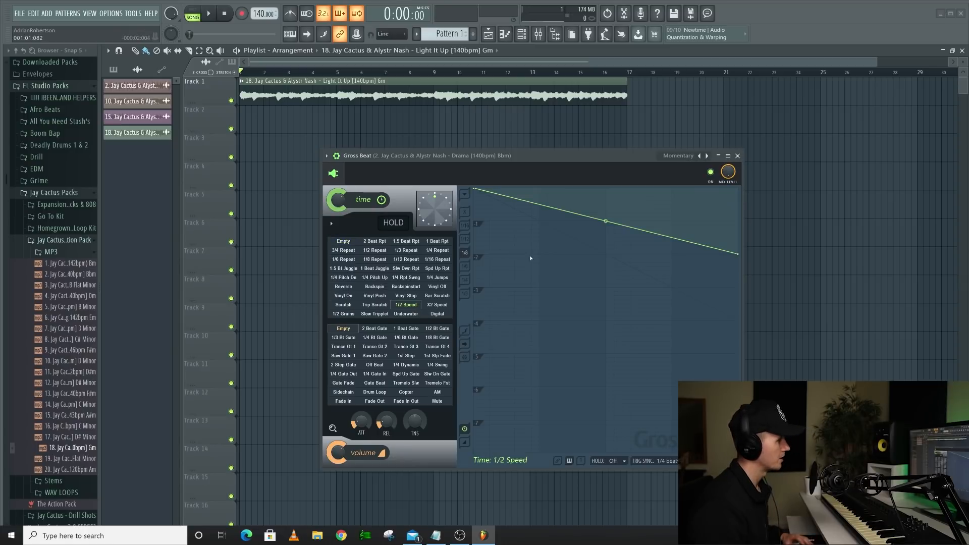
{"action": "key", "text": "space"}
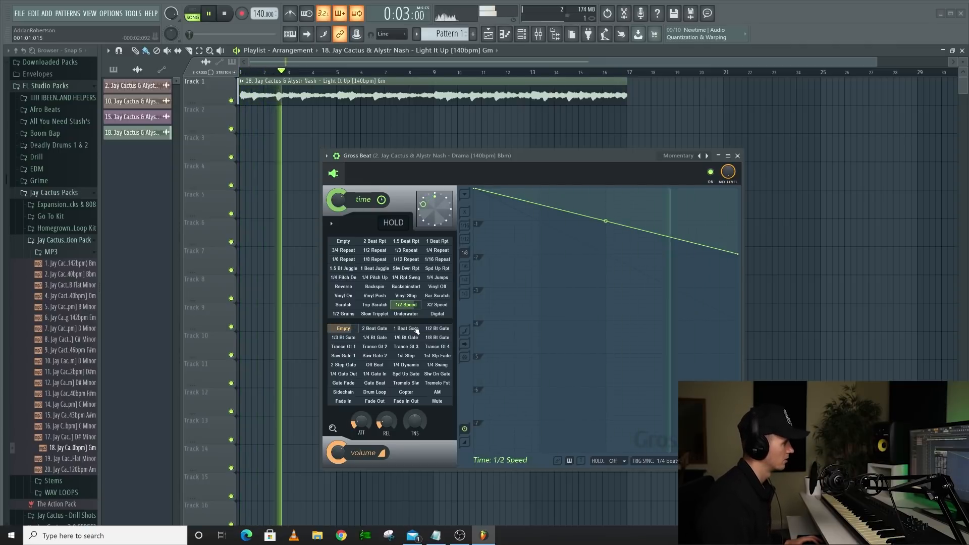
{"action": "key", "text": "space"}
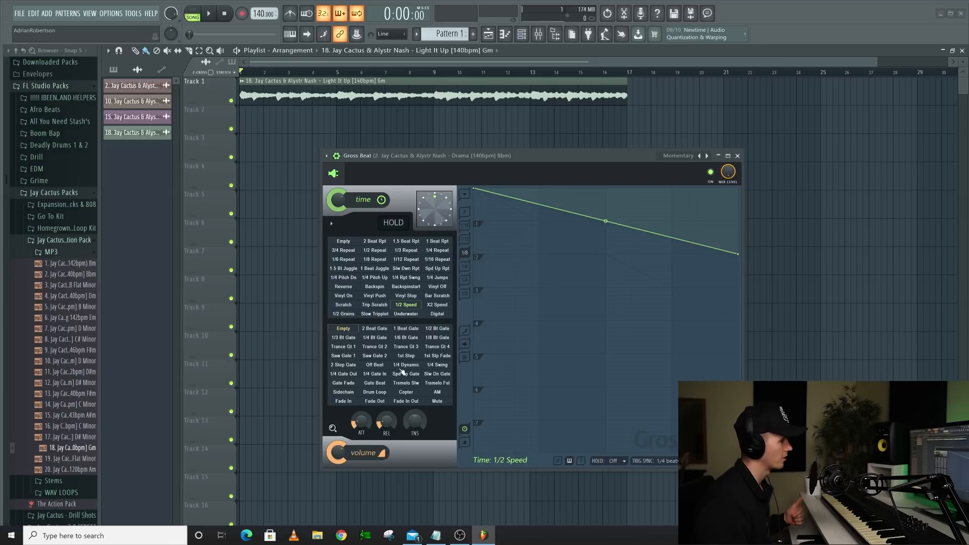
- Choose Gross Beat's 1 Beat Gate volume pattern, set the volume mix to 58%, and play the loop
{"action": "left_click", "coordinate": [418, 329]}
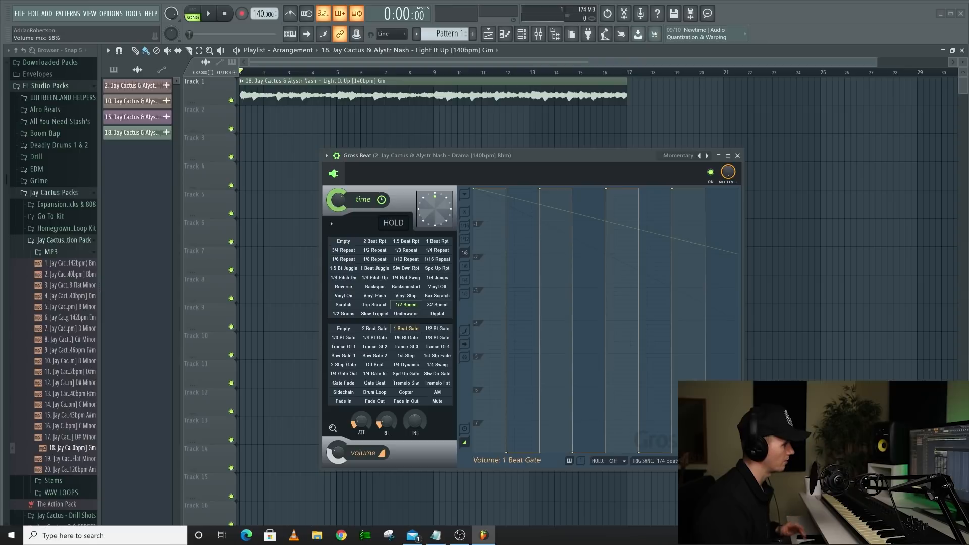
{"action": "key", "text": "space"}
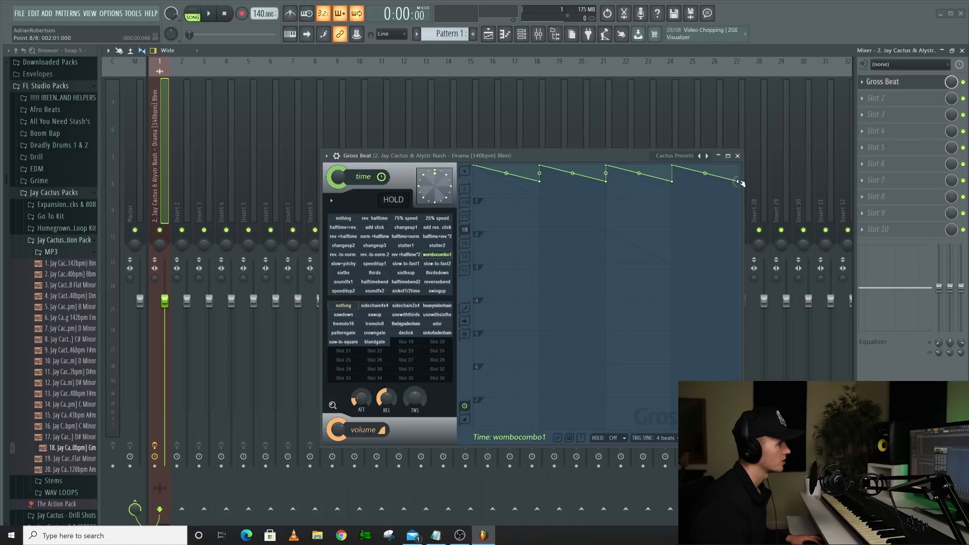
- Play the loop through Gross Beat's wombocombo1 time pattern, add the sidechain4x4 volume pattern, and close the sample's channel settings
{"action": "key", "text": "space"}
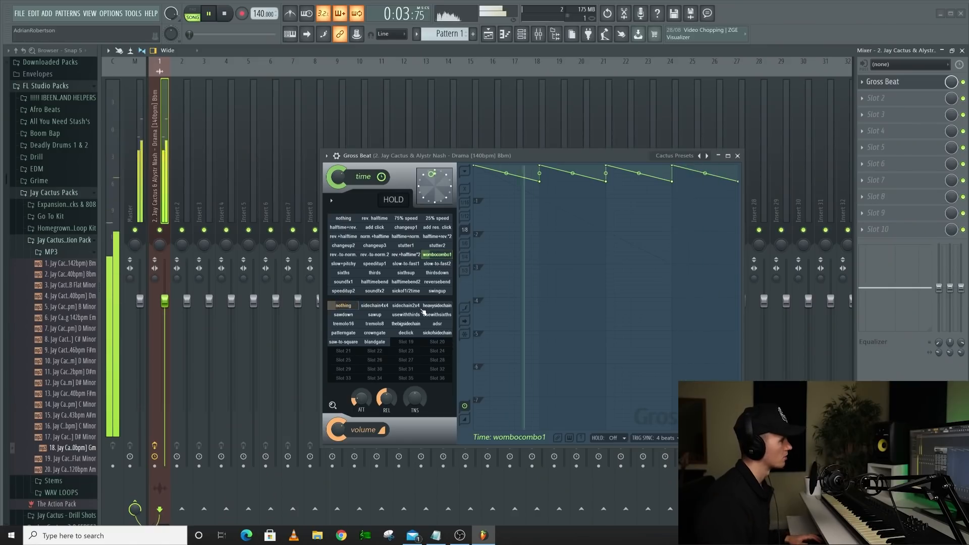
{"action": "left_click", "coordinate": [374, 305]}
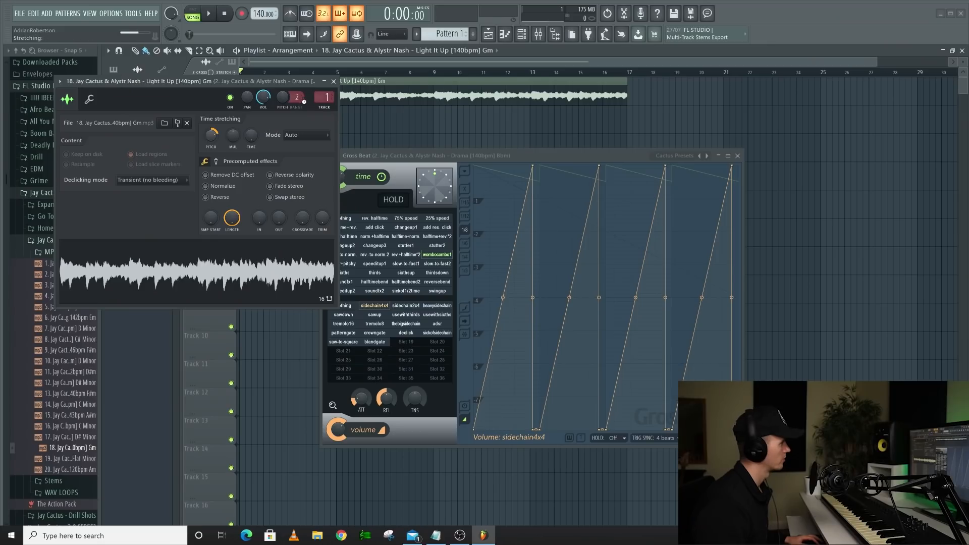
{"action": "key", "text": "space"}
{"action": "left_click", "coordinate": [333, 81]}
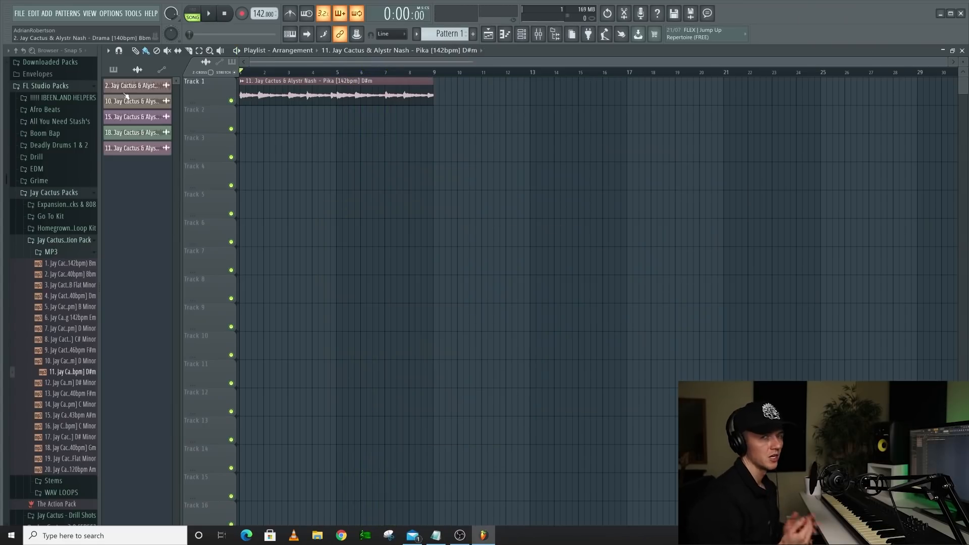
- Play the unprocessed Pika loop, open its channel settings, and route it to mixer track 2
{"action": "key", "text": "space"}
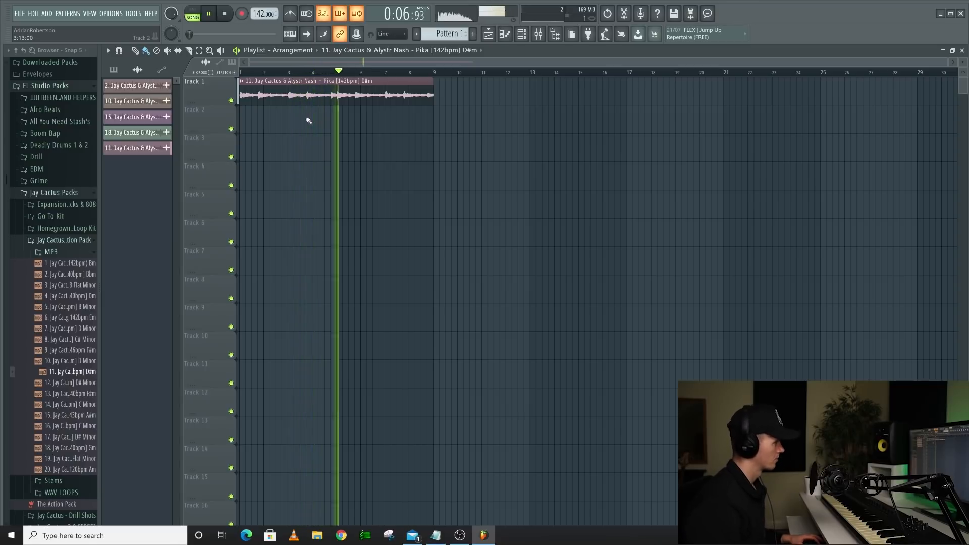
{"action": "key", "text": "space"}
{"action": "double_click", "coordinate": [303, 98]}
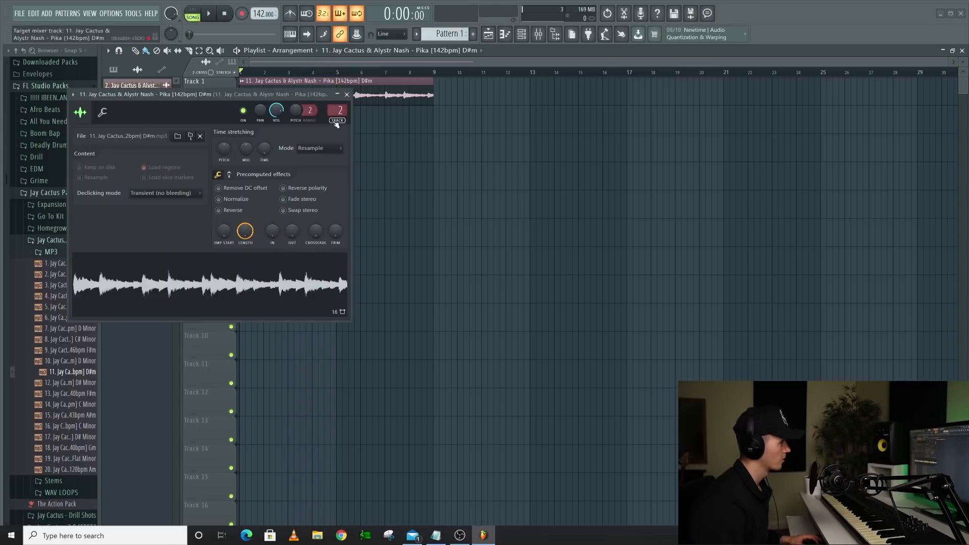
{"action": "left_click", "coordinate": [337, 120]}
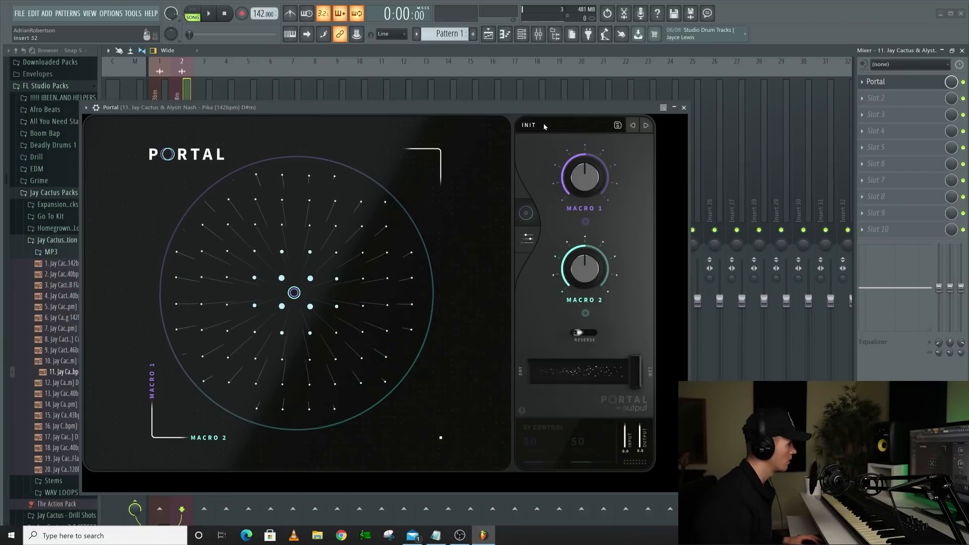
- Play the loop through Portal's INIT preset while sweeping the dry/wet mix, and open the grain controls
{"action": "key", "text": "space"}
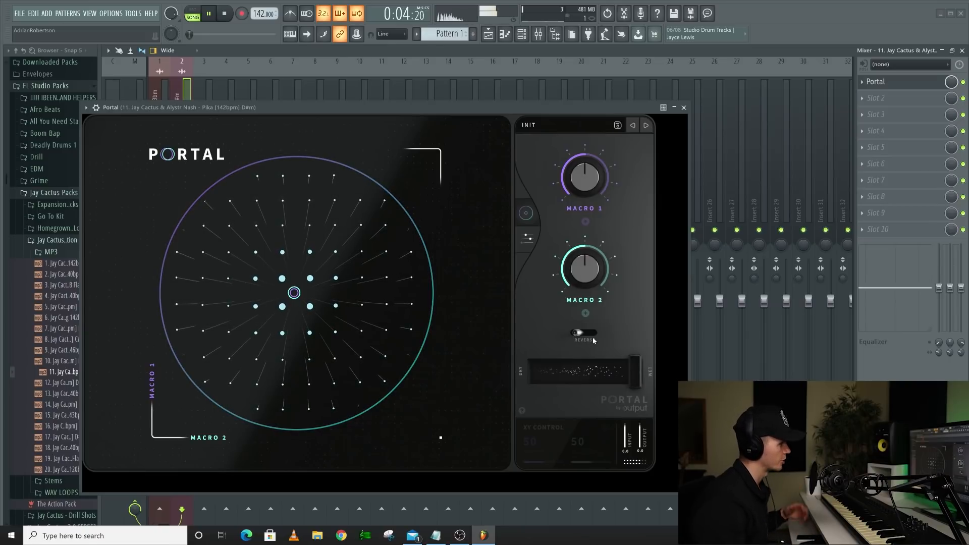
{"action": "left_click_drag", "start_coordinate": [635, 369], "coordinate": [566, 370]}
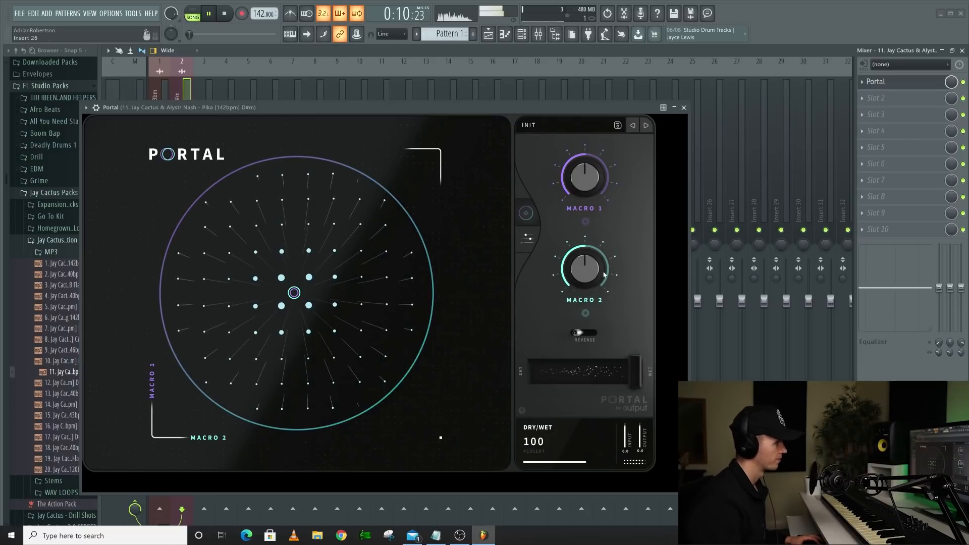
{"action": "left_click", "coordinate": [528, 237]}
{"action": "key", "text": "space"}
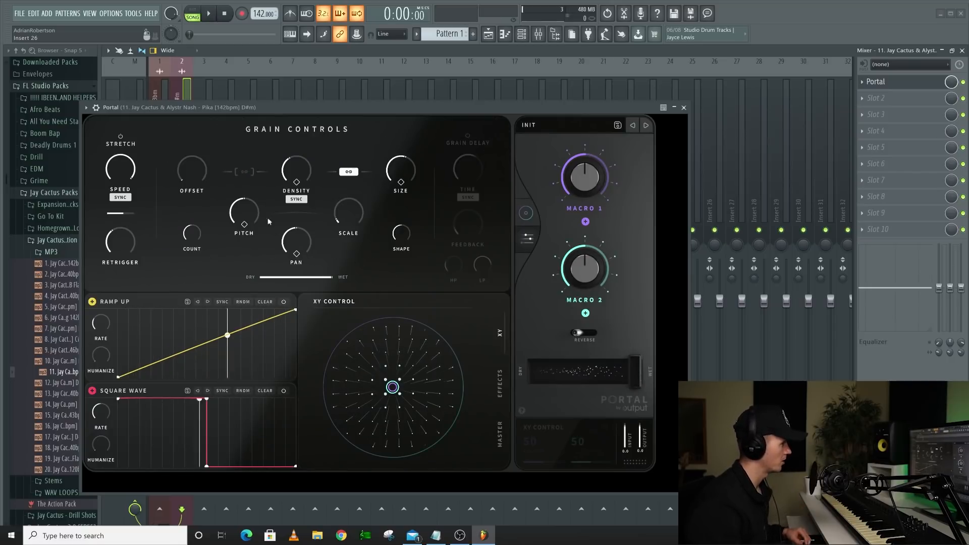
- Audition the Rhythm Switch and Skipping Bass presets from Portal's Start Here list on the Pika loop
{"action": "left_click", "coordinate": [547, 128]}
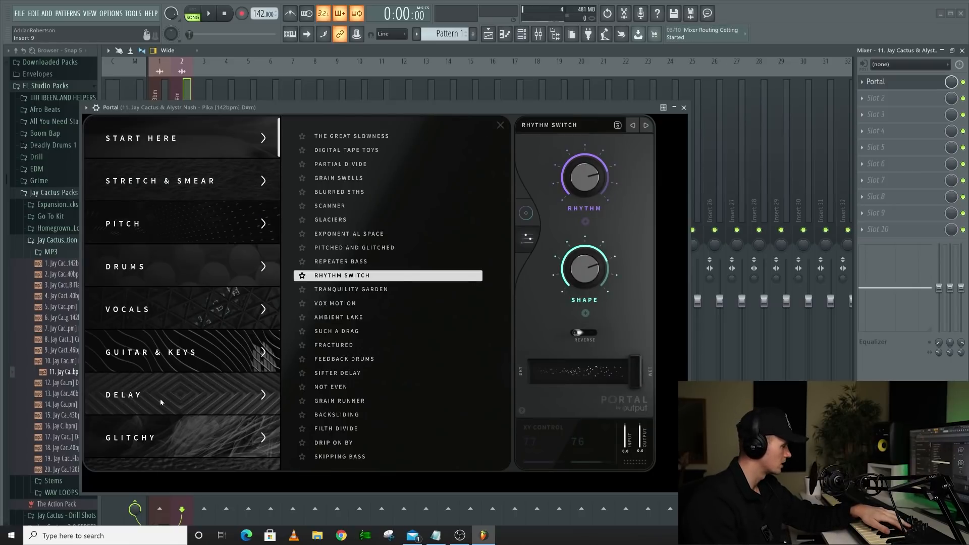
{"action": "left_click", "coordinate": [343, 261]}
{"action": "left_click", "coordinate": [346, 276]}
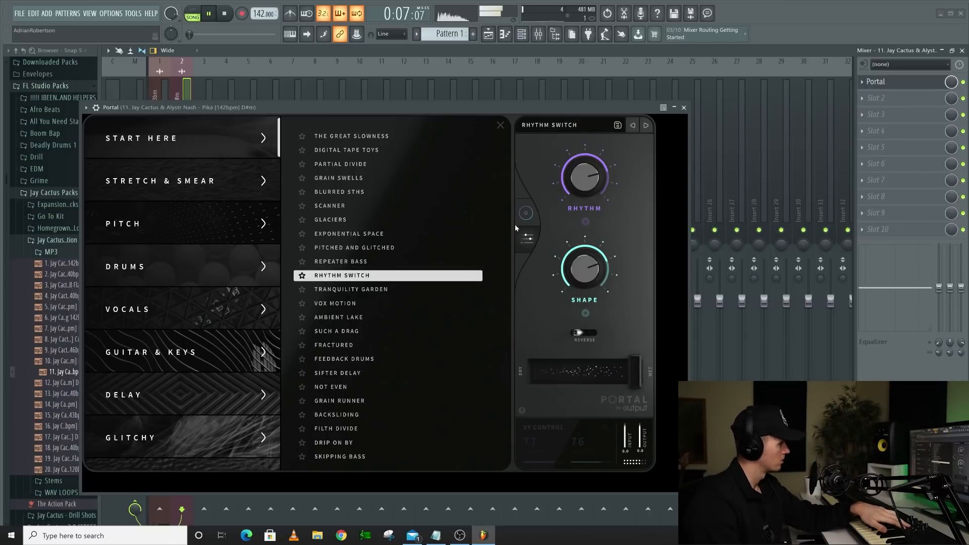
{"action": "left_click", "coordinate": [377, 457]}
{"action": "key", "text": "space"}
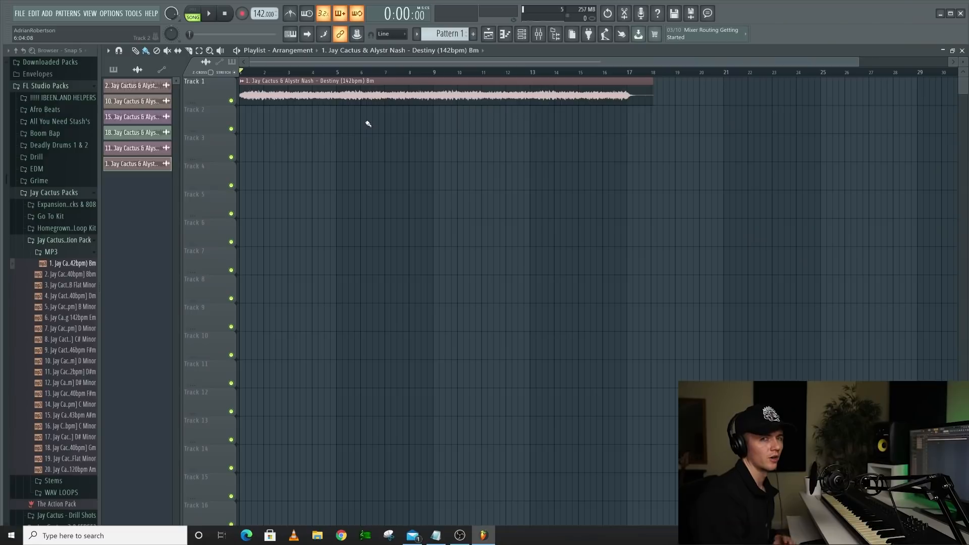
- Add ShaperBox 2's Time shaper with the Half-time preset for the Destiny loop, and play it through a Reverse wave
{"action": "key", "text": "space"}
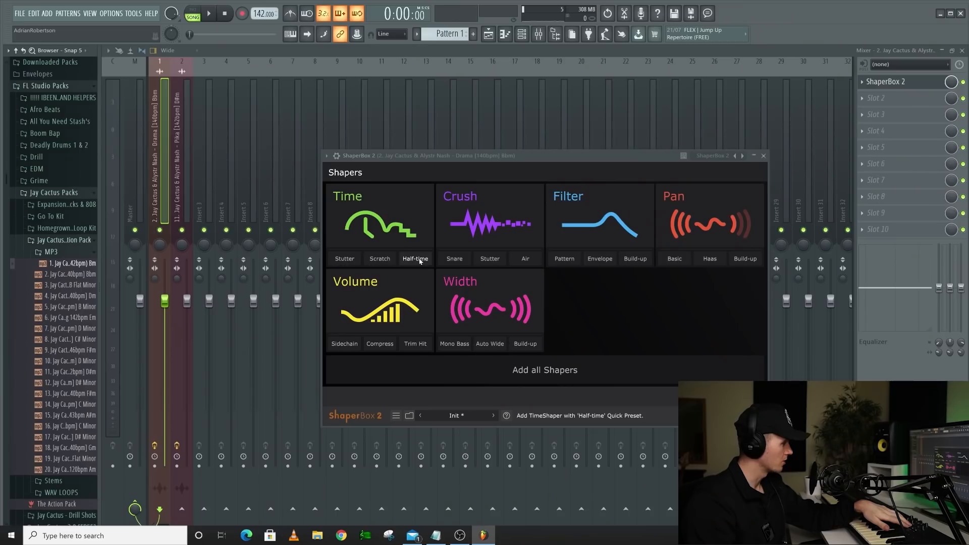
{"action": "left_click", "coordinate": [415, 259]}
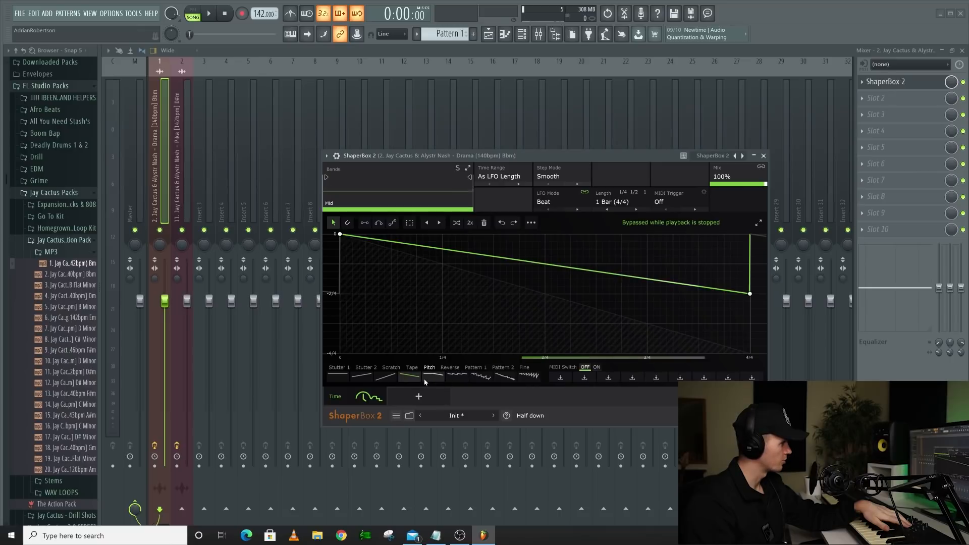
{"action": "left_click", "coordinate": [456, 372]}
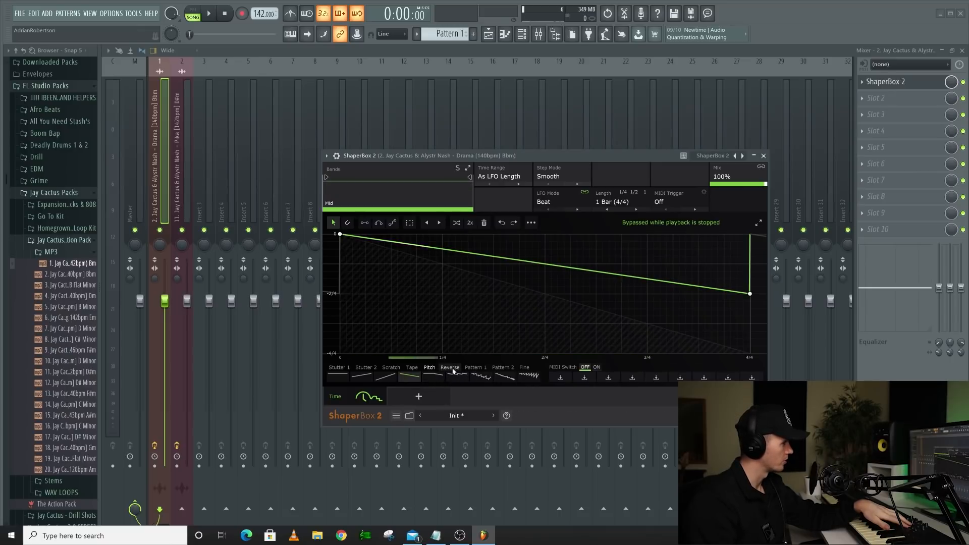
{"action": "left_click", "coordinate": [509, 378]}
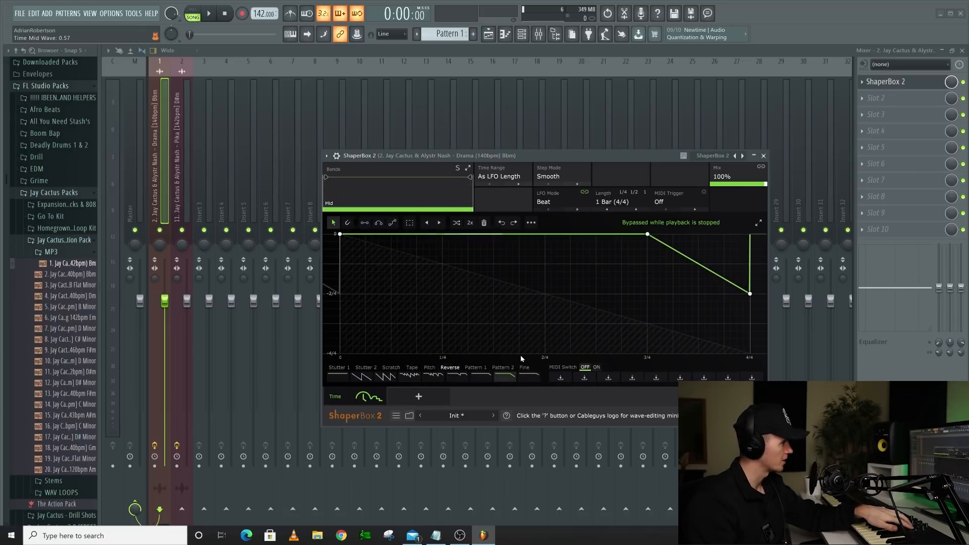
{"action": "key", "text": "space"}
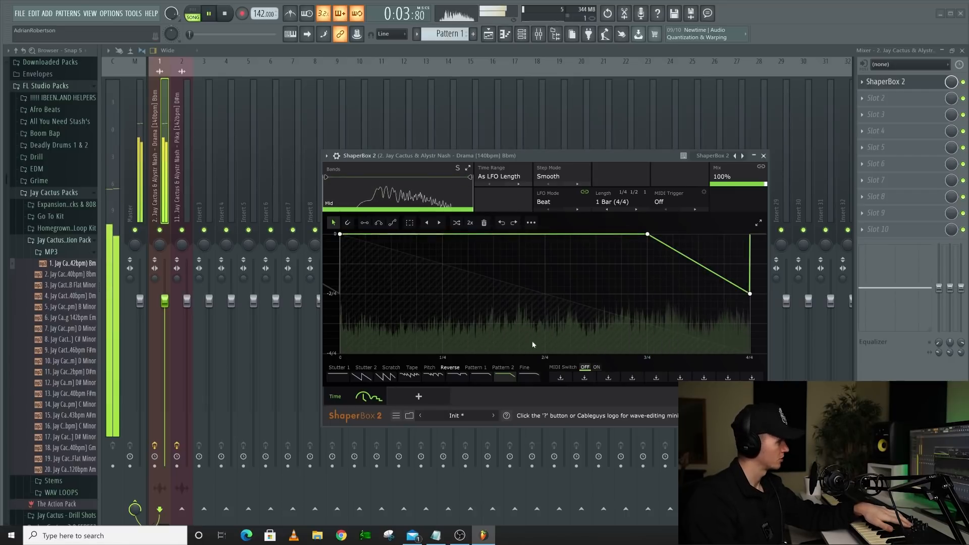
{"action": "key", "text": "space"}
- Switch the Time shaper back to the Half down pitch wave and play the Destiny loop through it
{"action": "left_click", "coordinate": [428, 369]}
{"action": "left_click", "coordinate": [410, 377]}
{"action": "key", "text": "space"}
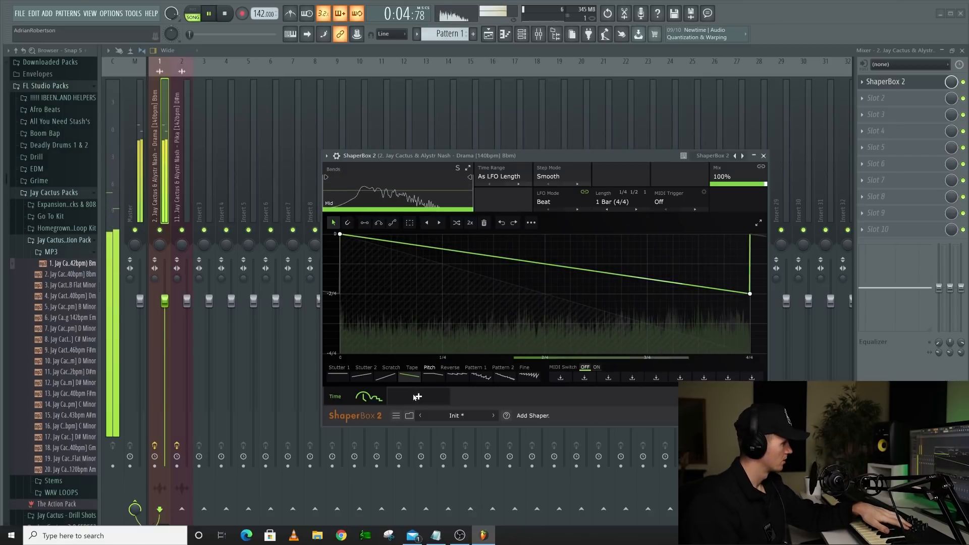
- Add a Filter shaper alongside the Time shaper in ShaperBox 2 and choose among the preset waves
{"action": "left_click", "coordinate": [417, 396]}
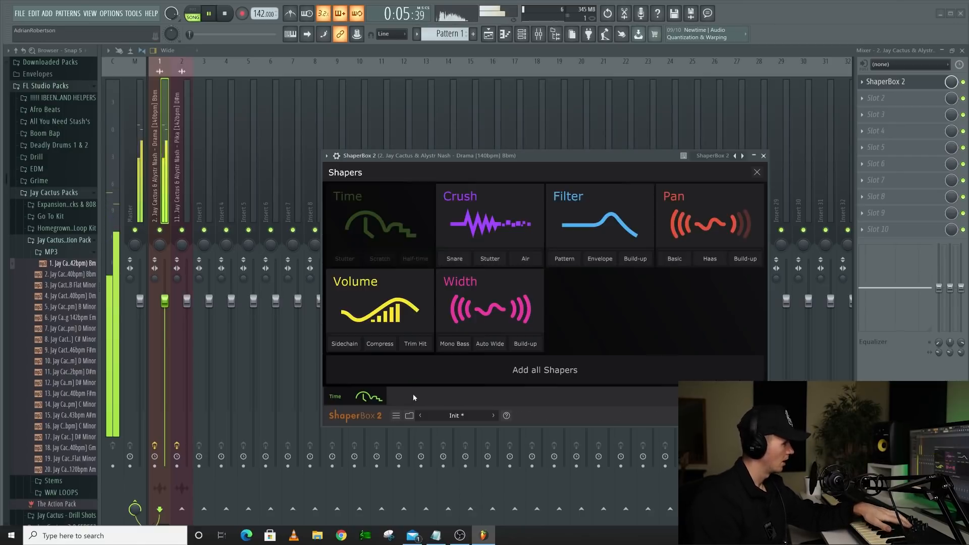
{"action": "left_click", "coordinate": [582, 221]}
{"action": "left_click", "coordinate": [480, 376]}
{"action": "left_click", "coordinate": [430, 368]}
{"action": "left_click", "coordinate": [433, 376]}
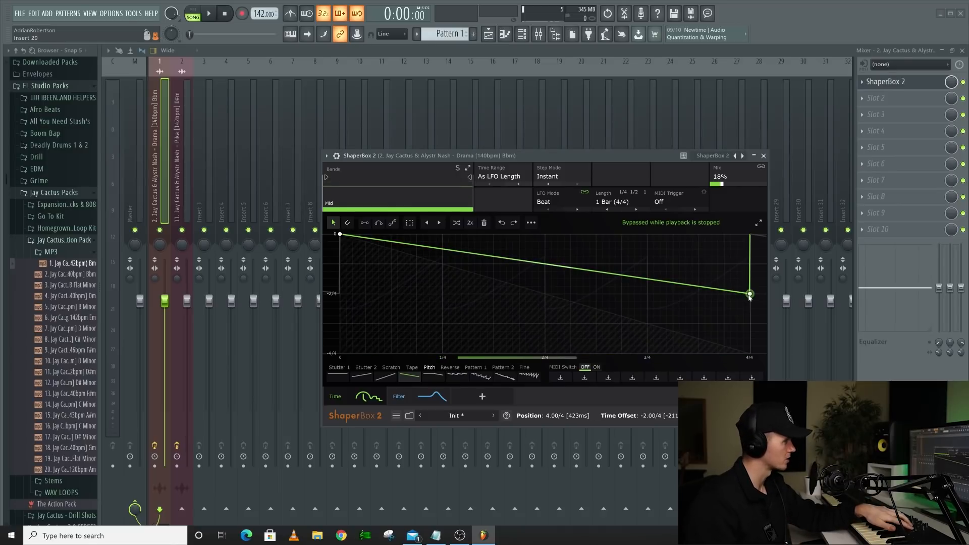
- Play the loop with the Time shaper's mix at 18%, reset the mix to its default, and play it again
{"action": "key", "text": "space"}
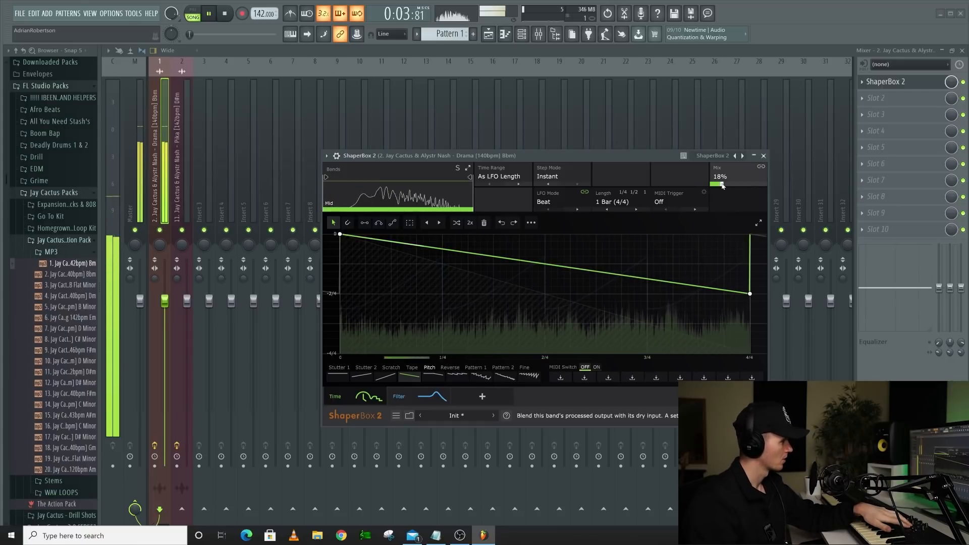
{"action": "key", "text": "space"}
{"action": "double_click", "coordinate": [722, 185]}
{"action": "key", "text": "space"}
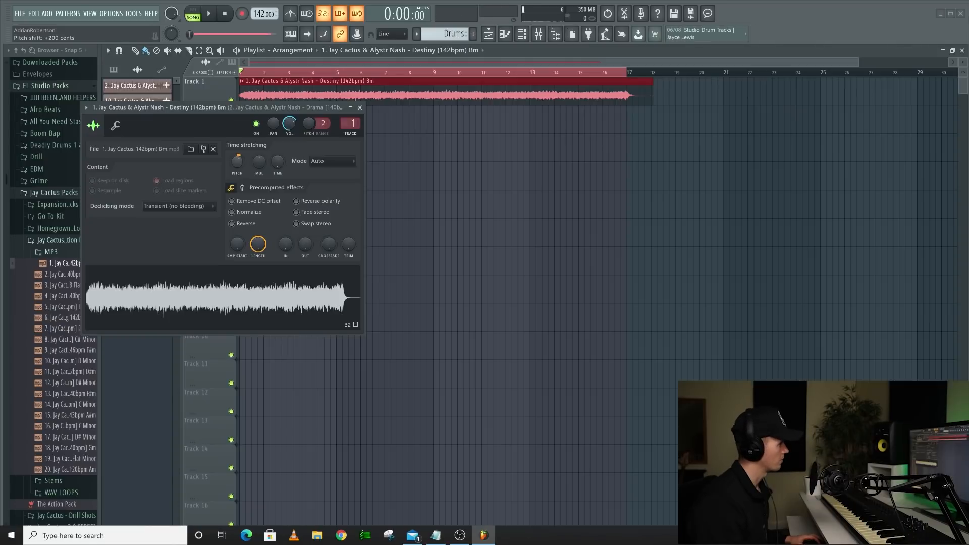
- Close the Destiny sample's settings, add Snare 1 to the Drums pattern, and place hits on steps 9 and 29
{"action": "left_click", "coordinate": [359, 107]}
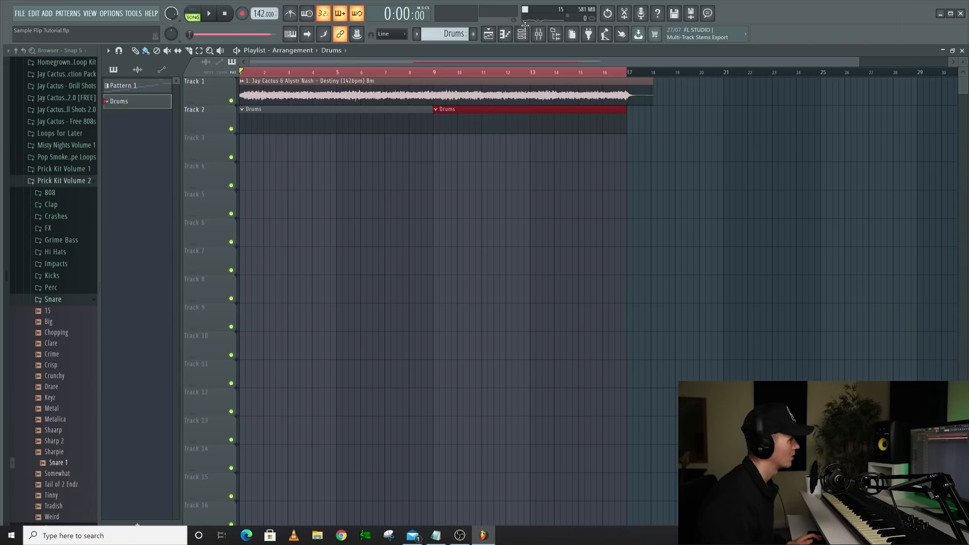
{"action": "key", "text": "F6"}
{"action": "left_click_drag", "start_coordinate": [70, 452], "coordinate": [520, 354]}
{"action": "key", "text": "space"}
{"action": "left_click", "coordinate": [520, 354]}
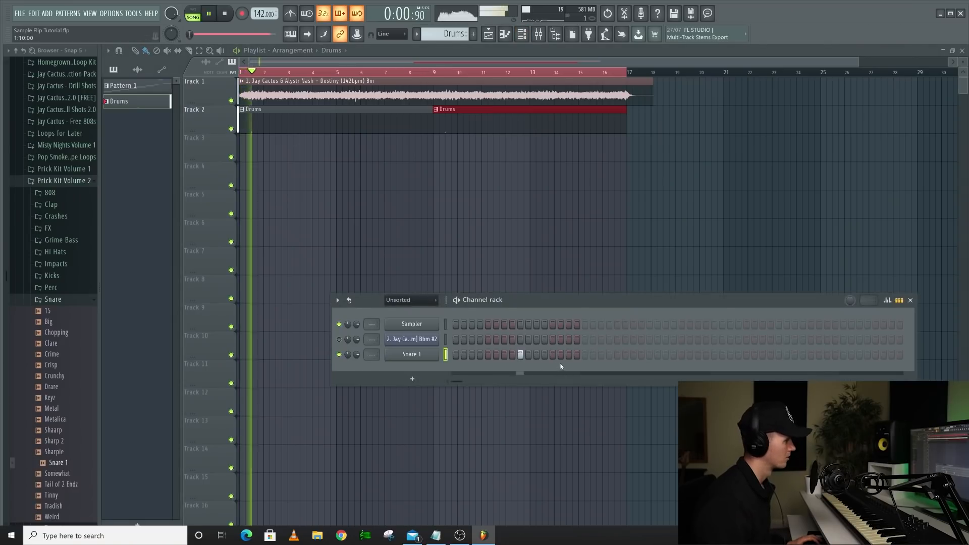
{"action": "left_click", "coordinate": [681, 357]}
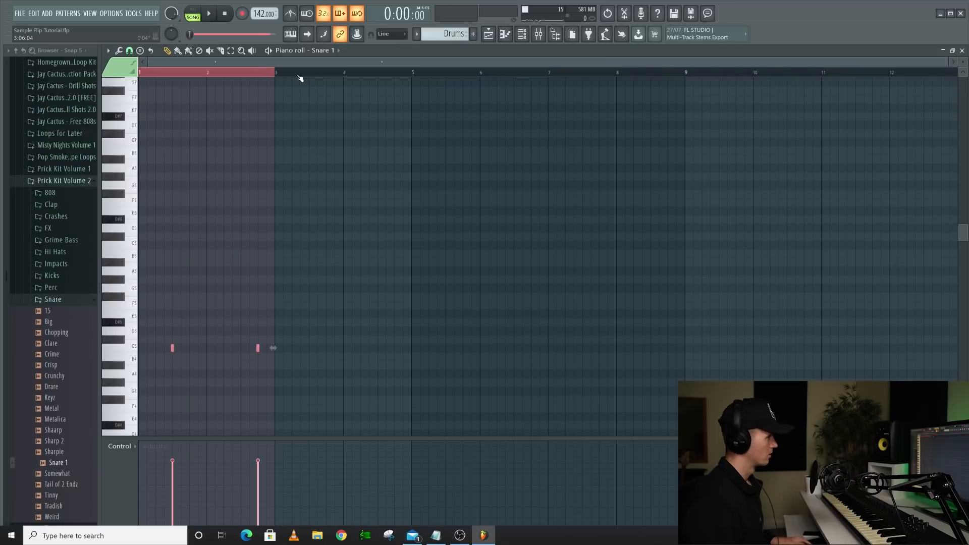
- Duplicate the two-bar snare phrase three times to fill eight bars, select the whole pattern, and play it
{"action": "key", "text": "ctrl+b"}
{"action": "key", "text": "ctrl+b"}
{"action": "key", "text": "ctrl+b"}
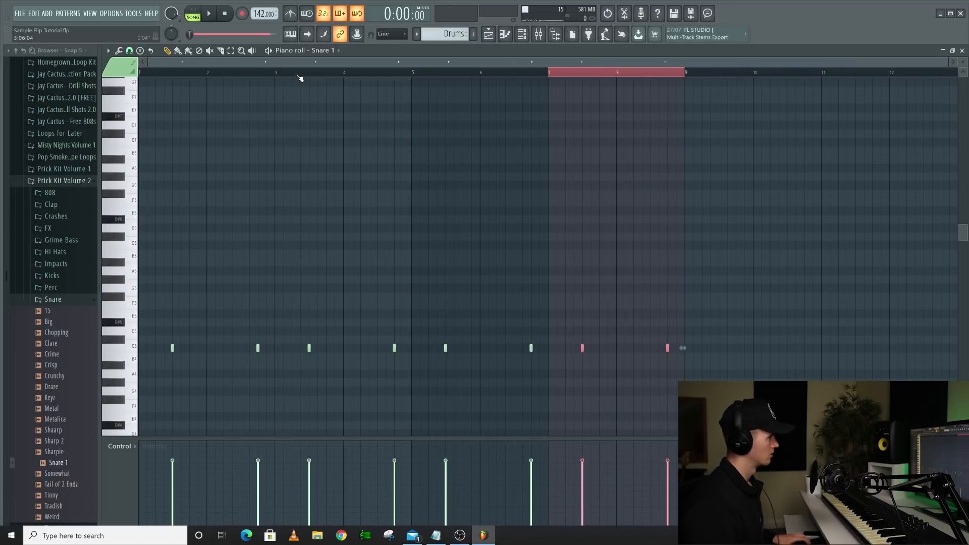
{"action": "key", "text": "ctrl+a"}
{"action": "key", "text": "space"}
- Add the Shaker 2 sample from the Perc folder as a new channel and place hits on steps 1, 4 and 7
{"action": "key", "text": "F6"}
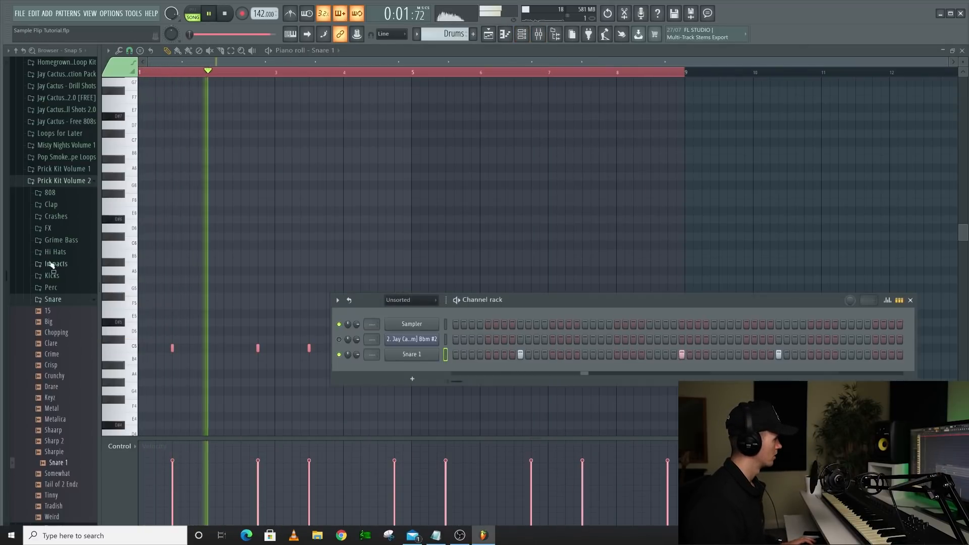
{"action": "left_click", "coordinate": [62, 299]}
{"action": "left_click", "coordinate": [50, 288]}
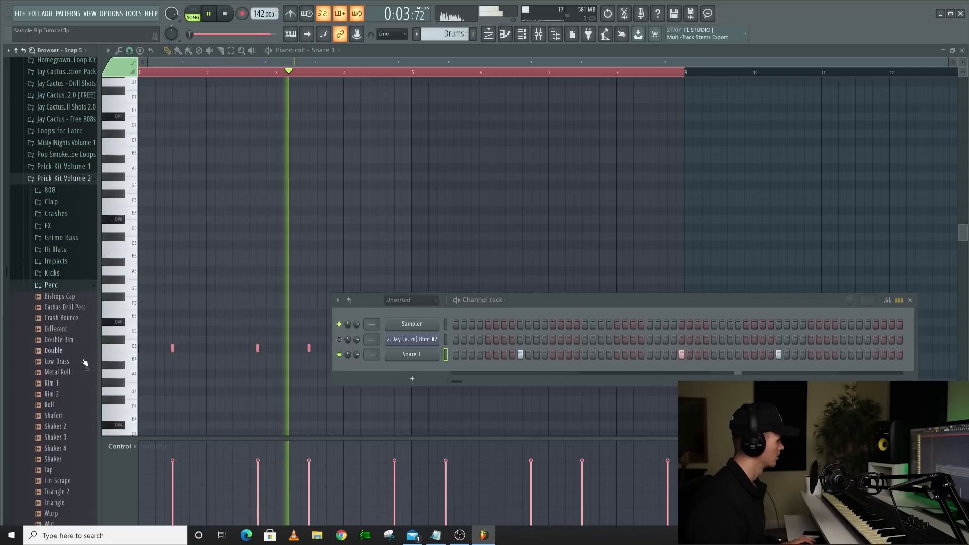
{"action": "left_click", "coordinate": [71, 427]}
{"action": "key", "text": "space"}
{"action": "left_click_drag", "start_coordinate": [71, 427], "coordinate": [503, 373]}
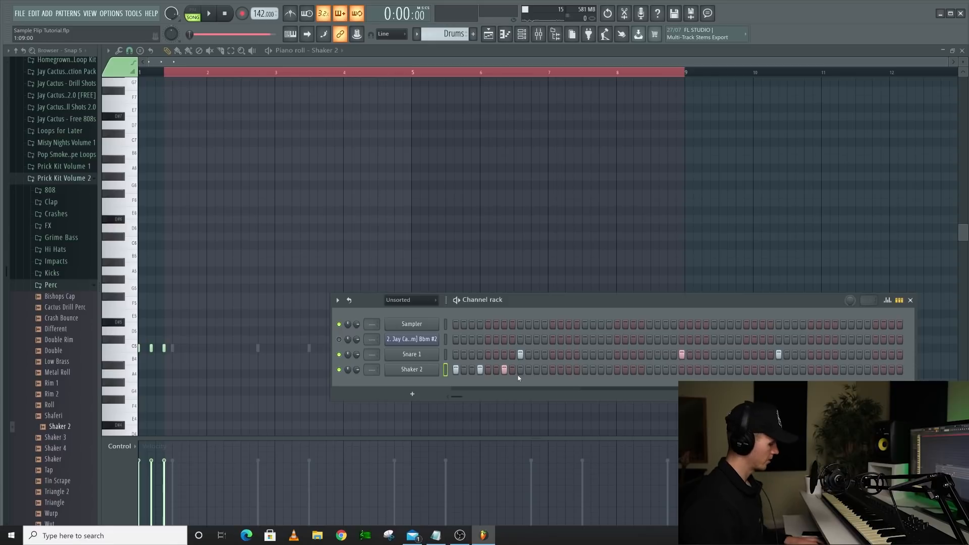
- Repeat the shaker rhythm in the piano roll until it fills eight bars, and play it with the snare
{"action": "key", "text": "F6"}
{"action": "left_click_drag", "start_coordinate": [428, 73], "coordinate": [220, 53]}
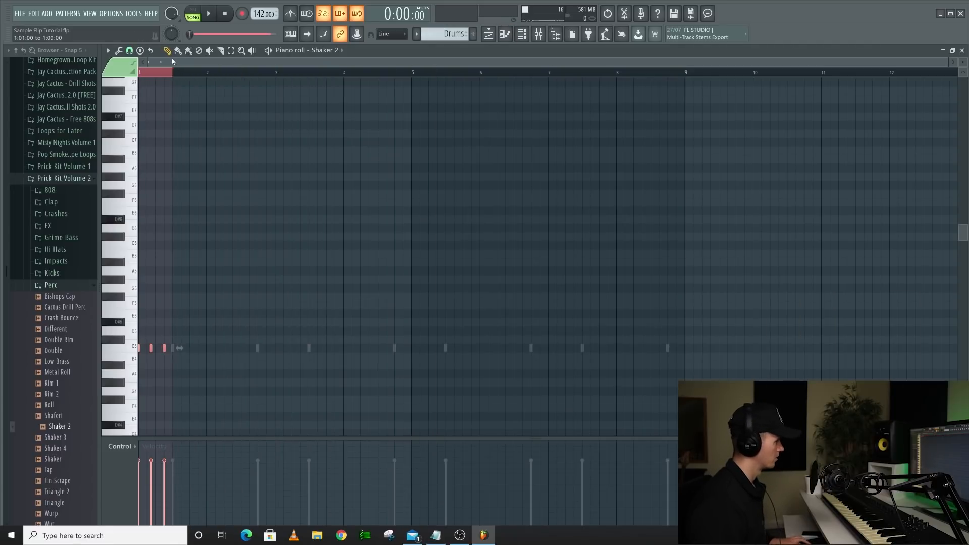
{"action": "key", "text": "ctrl+a"}
{"action": "key", "text": "space"}
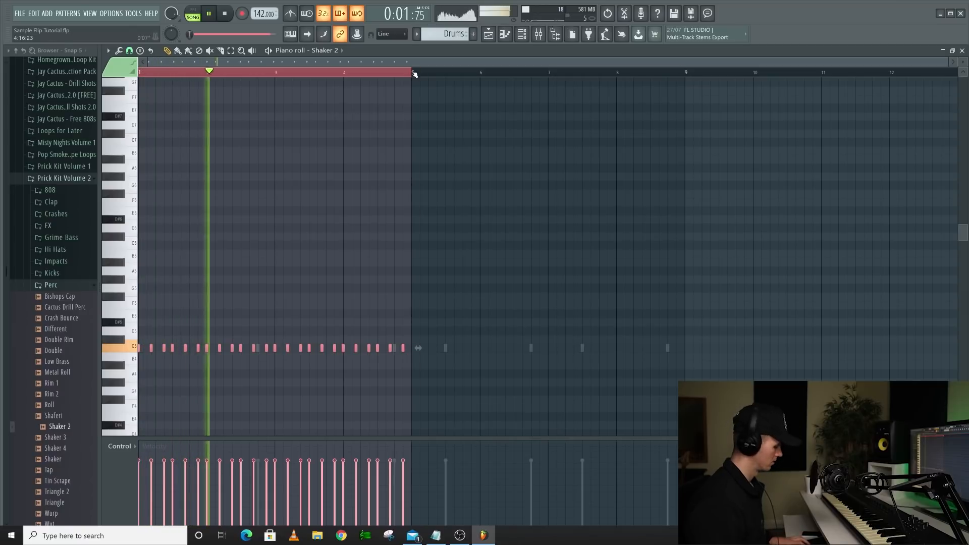
{"action": "key", "text": "ctrl+b"}
{"action": "key", "text": "ctrl+a"}
- Route Shaker 2 to mixer track 3 and play the beat through Effectrix's Drummers Lab 6 preset
{"action": "left_click", "coordinate": [522, 35]}
{"action": "key", "text": "space"}
{"action": "left_click", "coordinate": [404, 369]}
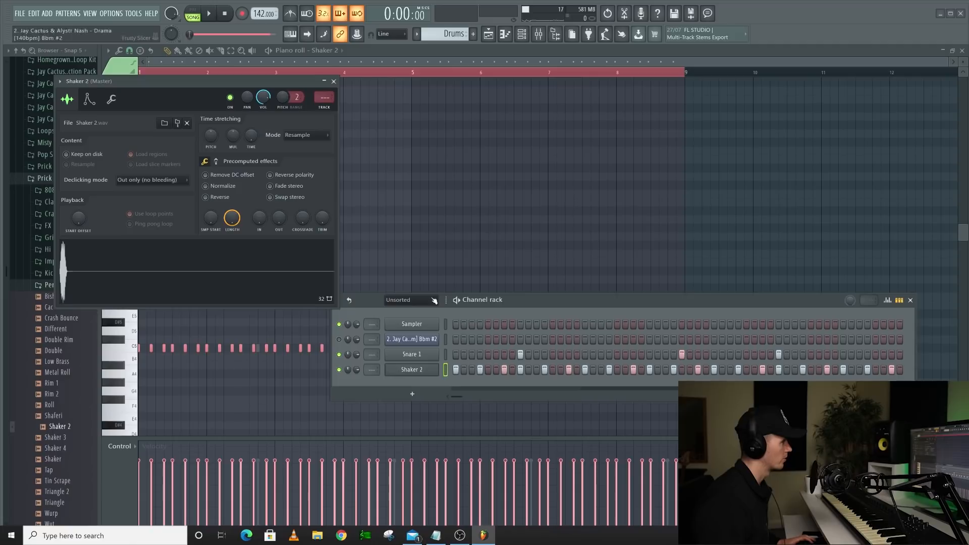
{"action": "left_click", "coordinate": [324, 98]}
{"action": "left_click", "coordinate": [333, 80]}
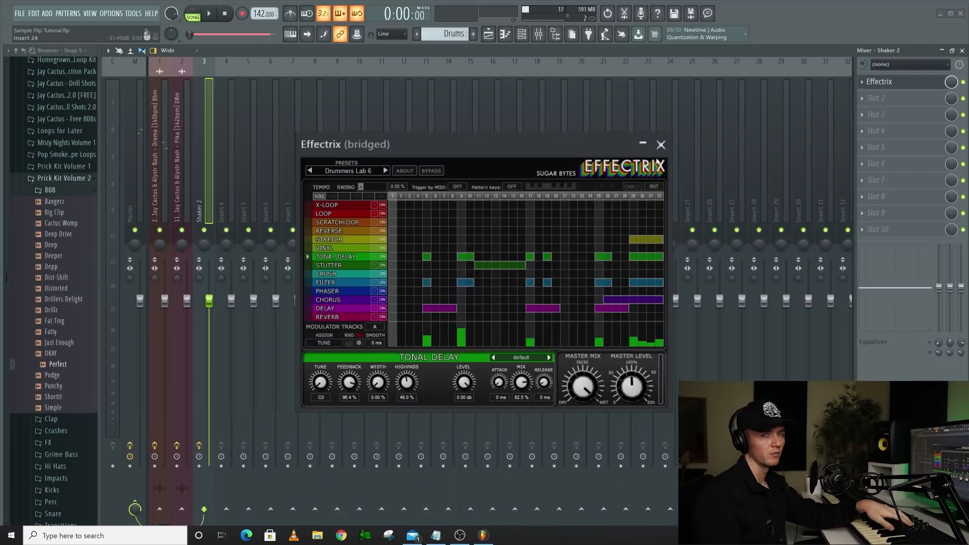
{"action": "key", "text": "space"}
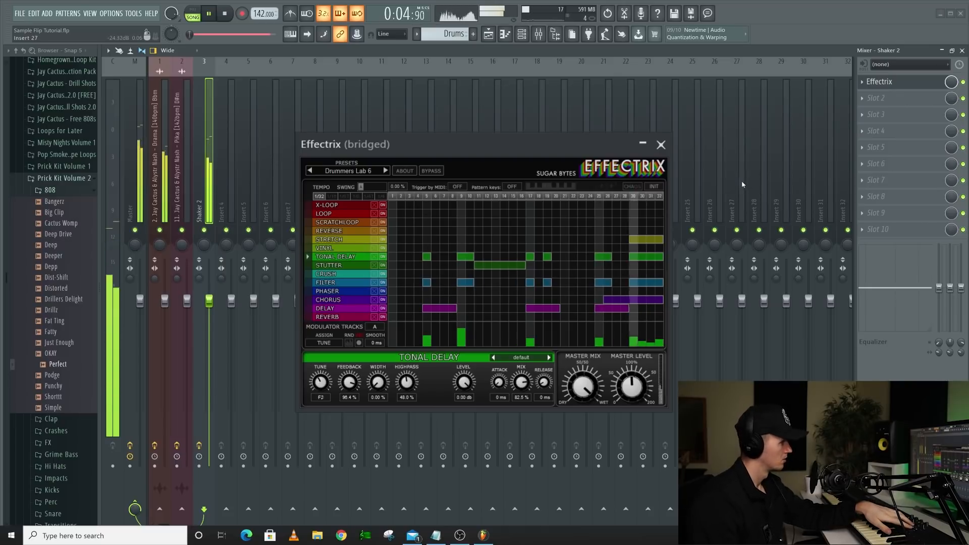
- Write an eight-bar bass line for the Perfect 808 using mainly C#5 notes with short higher slide notes, and play it back
{"action": "left_click", "coordinate": [519, 39]}
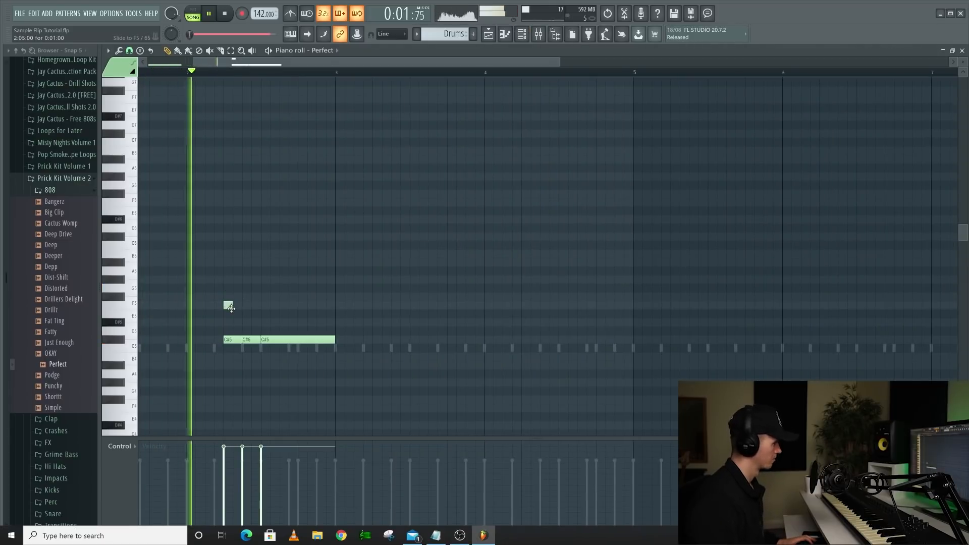
{"action": "key", "text": "space"}
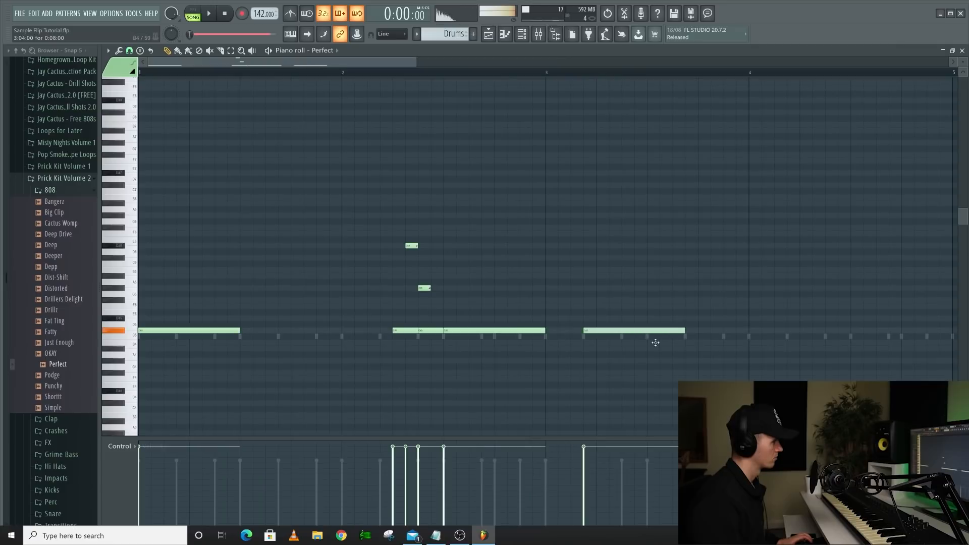
{"action": "key", "text": "space"}
{"action": "scroll", "coordinate": [611, 313], "scroll_direction": "down", "scroll_amount": 4}
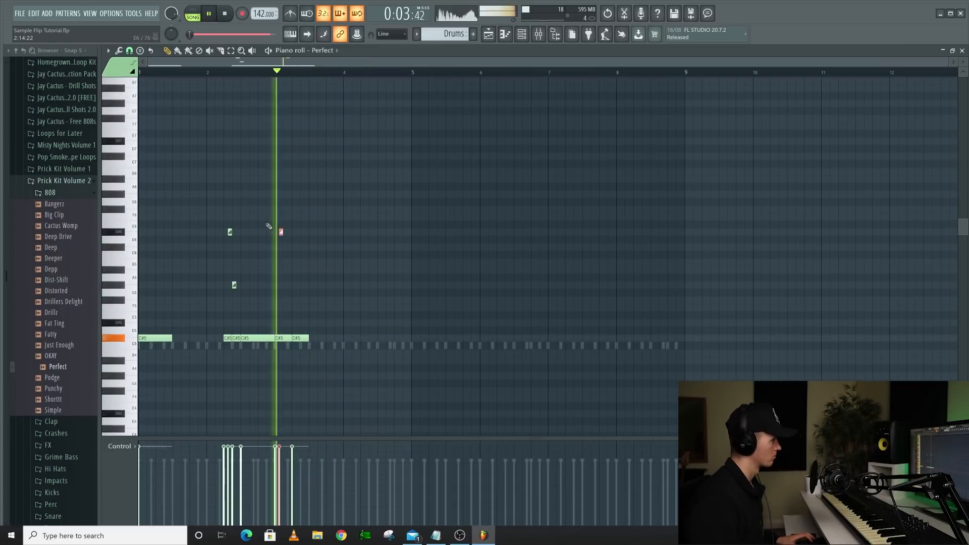
{"action": "key", "text": "space"}
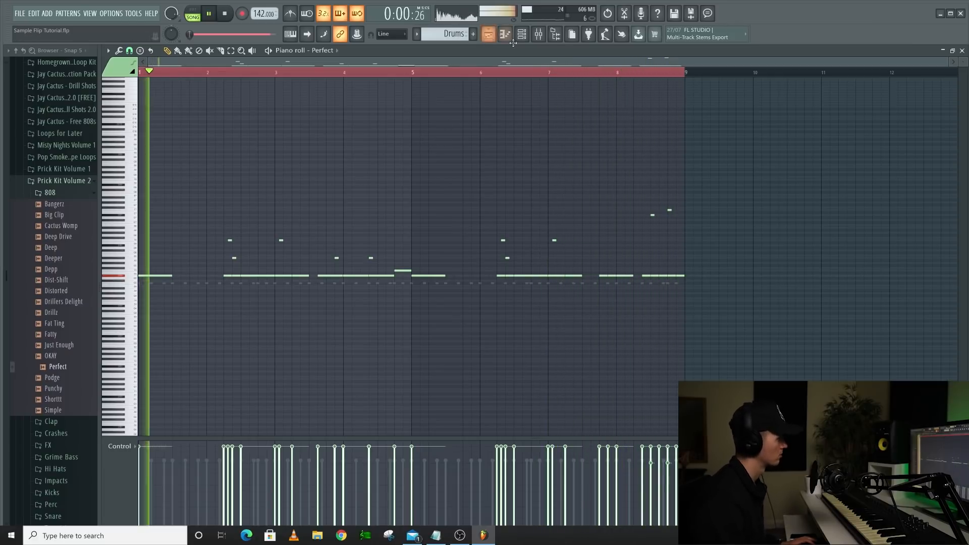
- Add the Button kick on C5 following the 808's rhythm, and review its envelope and miscellaneous channel settings
{"action": "key", "text": "space"}
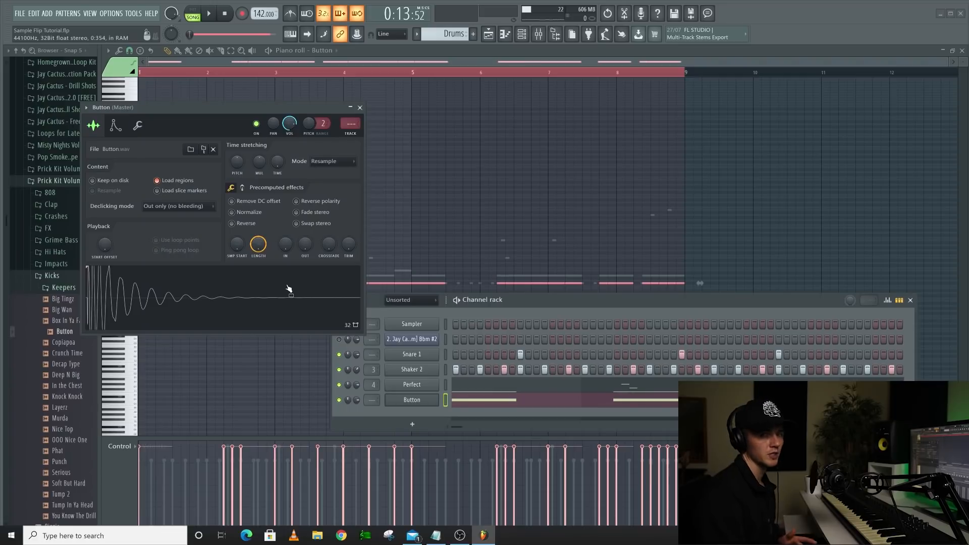
{"action": "left_click", "coordinate": [116, 126]}
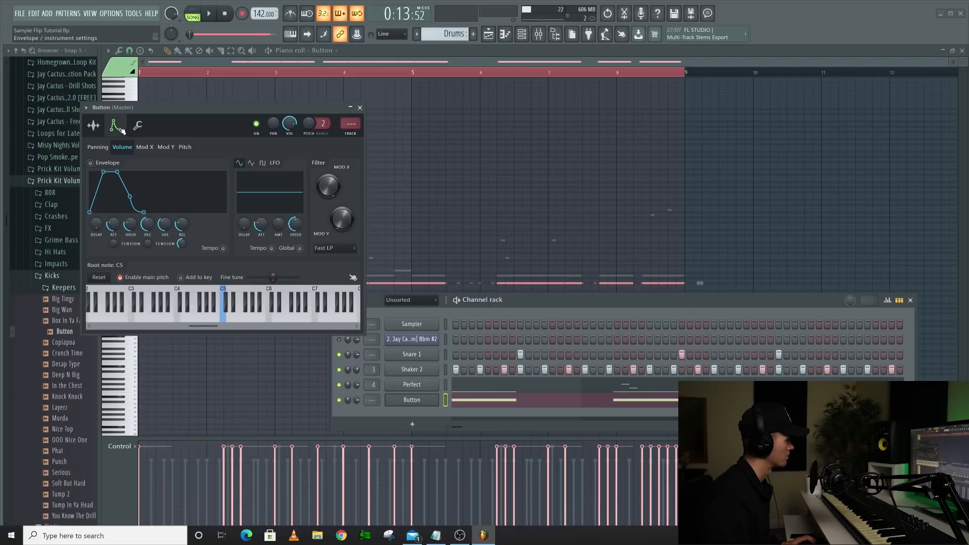
{"action": "left_click", "coordinate": [140, 127]}
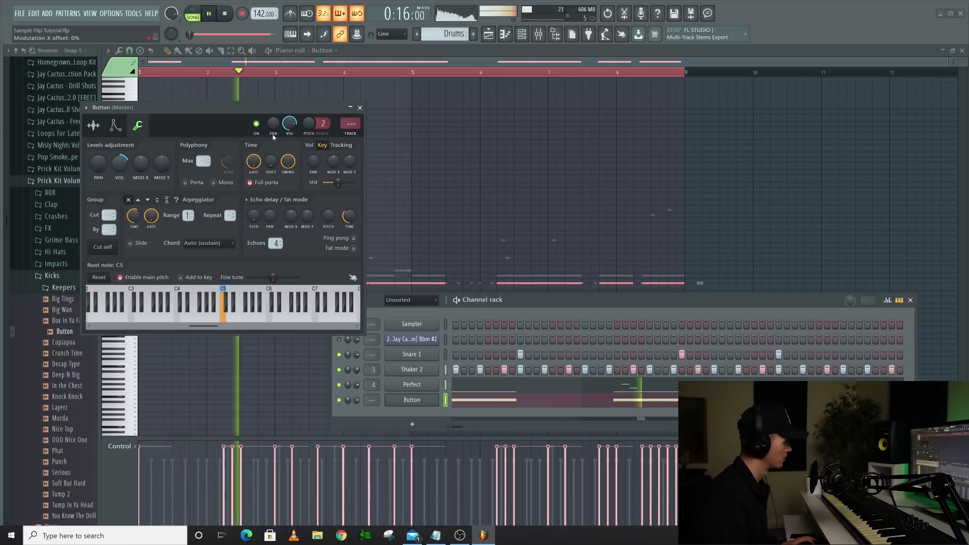
{"action": "left_click", "coordinate": [361, 108]}
- Shorten all of the Button kick's notes in its piano roll to brief single hits
{"action": "left_click", "coordinate": [553, 402]}
{"action": "left_click", "coordinate": [553, 402]}
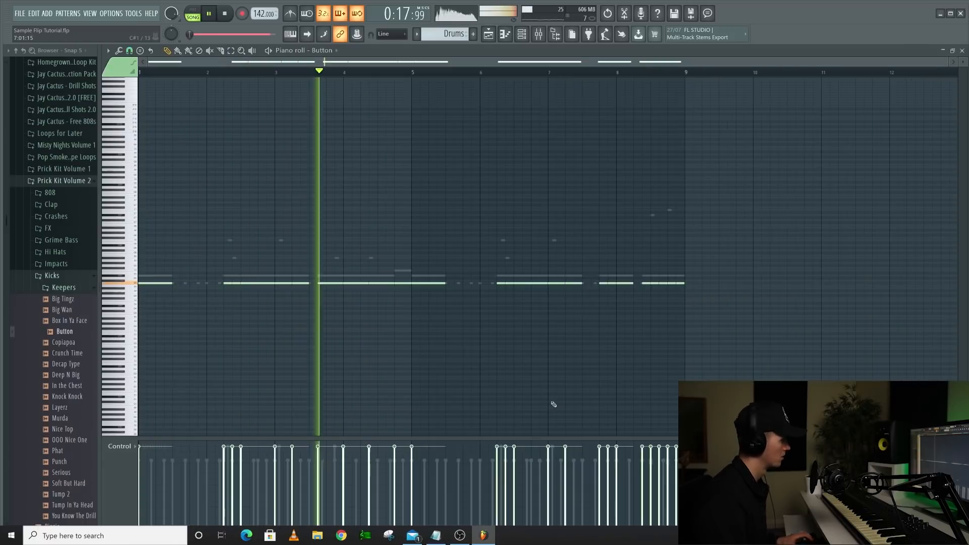
{"action": "scroll", "coordinate": [212, 273], "scroll_direction": "up", "scroll_amount": 2}
{"action": "key", "text": "space"}
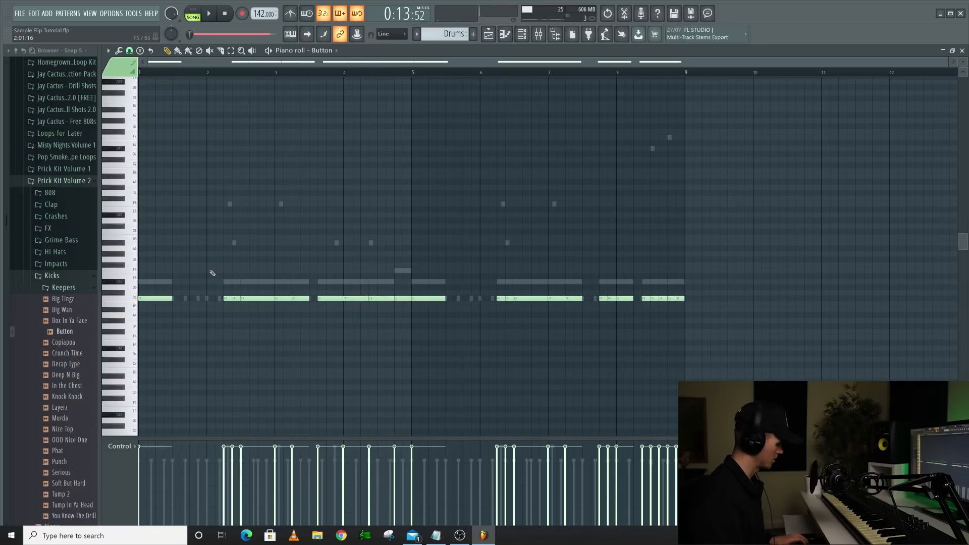
{"action": "key", "text": "ctrl+a"}
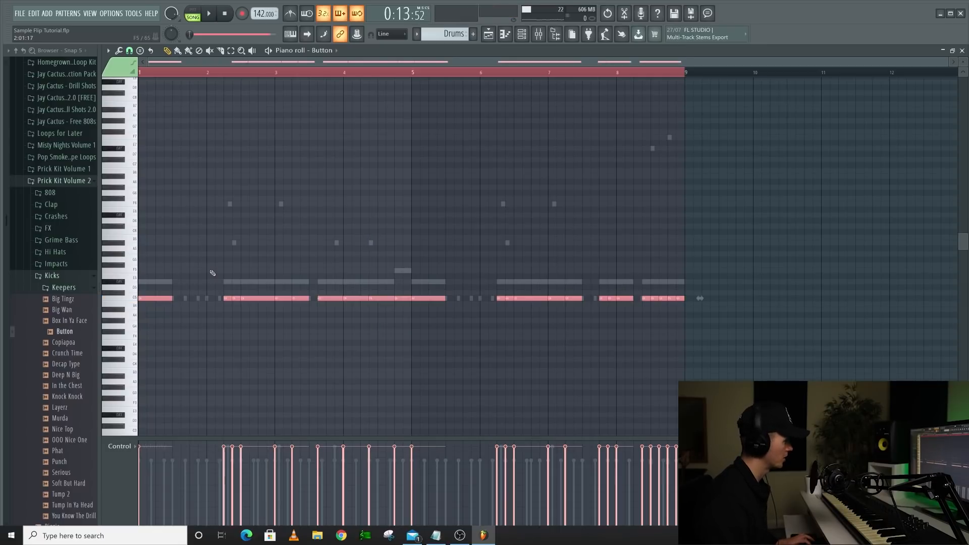
{"action": "key", "text": "shift+d"}
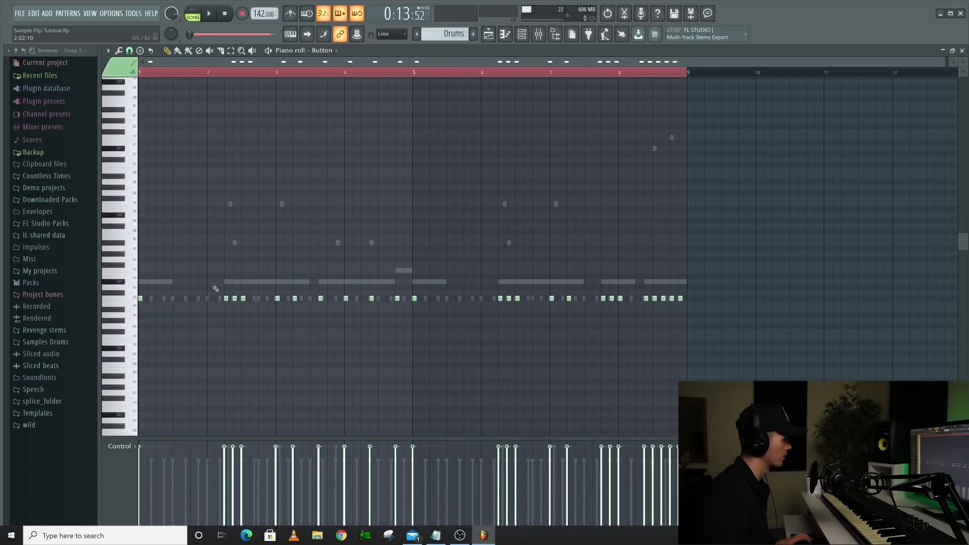
- Thin out the Button kick pattern by deleting surplus hits, including ones in bars 2 and 3, and play it back
{"action": "scroll", "coordinate": [216, 289], "scroll_direction": "up", "scroll_amount": 3}
{"action": "key", "text": "space"}
{"action": "right_click", "coordinate": [270, 299]}
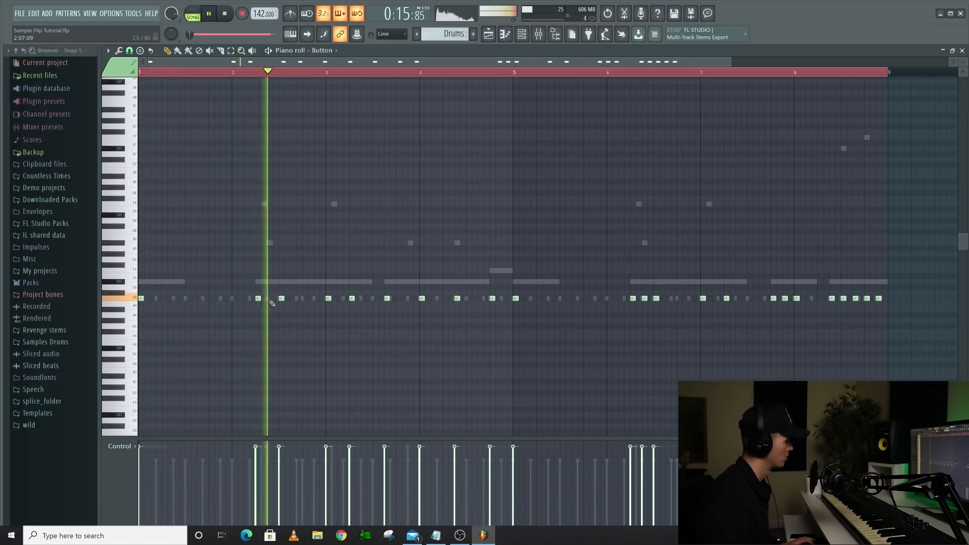
{"action": "right_click", "coordinate": [352, 298]}
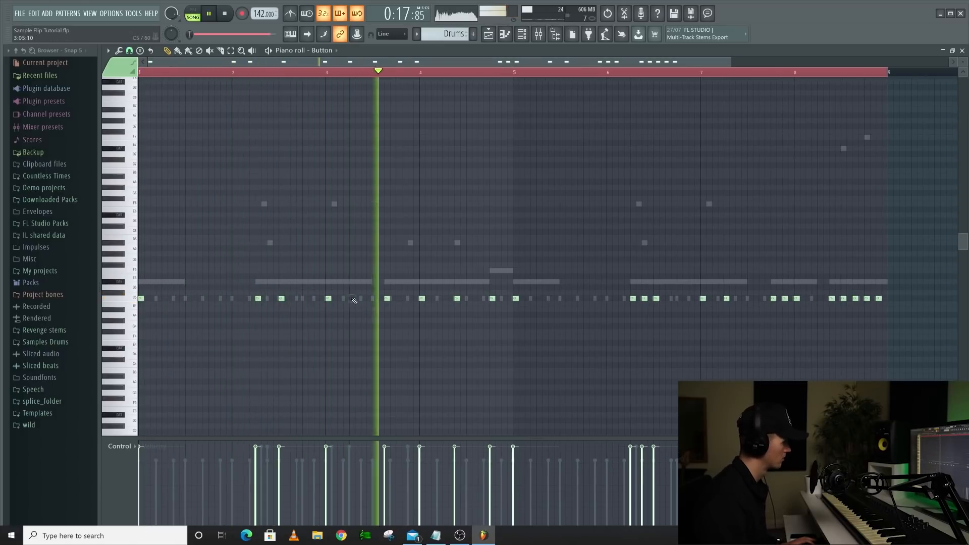
{"action": "key", "text": "space"}
{"action": "key", "text": "space"}
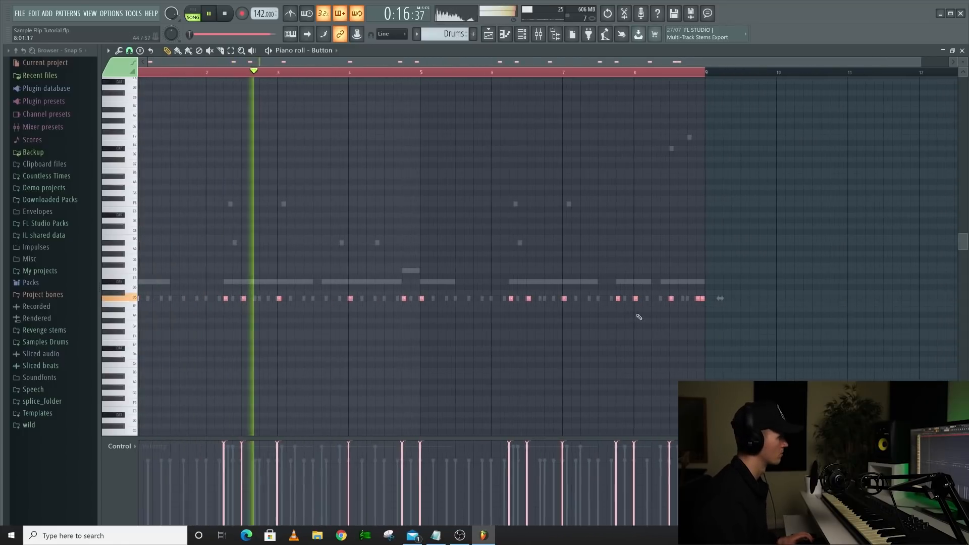
- Set the output of the TR5 Classic Clipper on mixer track 4 to -3.2 dB during playback
{"action": "left_click", "coordinate": [538, 35]}
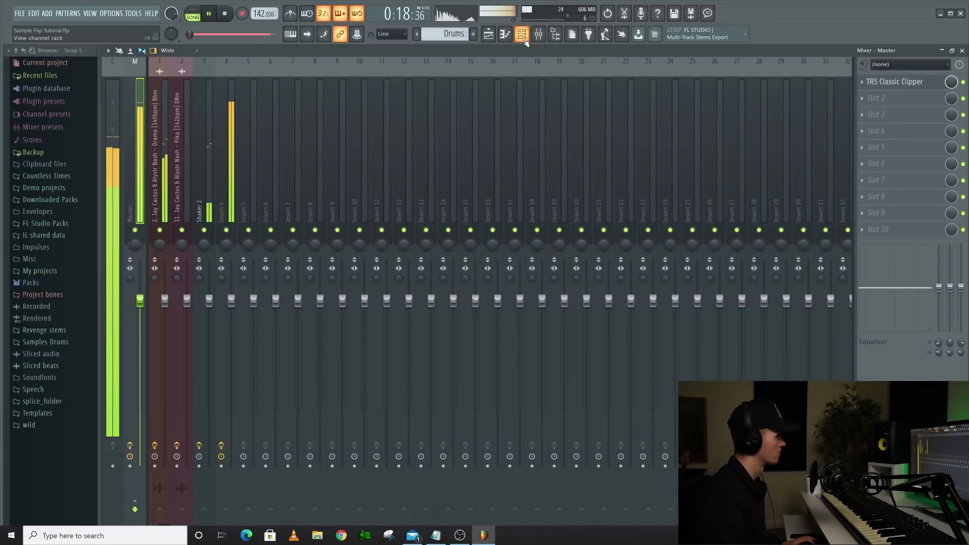
{"action": "left_click", "coordinate": [225, 149]}
{"action": "left_click", "coordinate": [911, 83]}
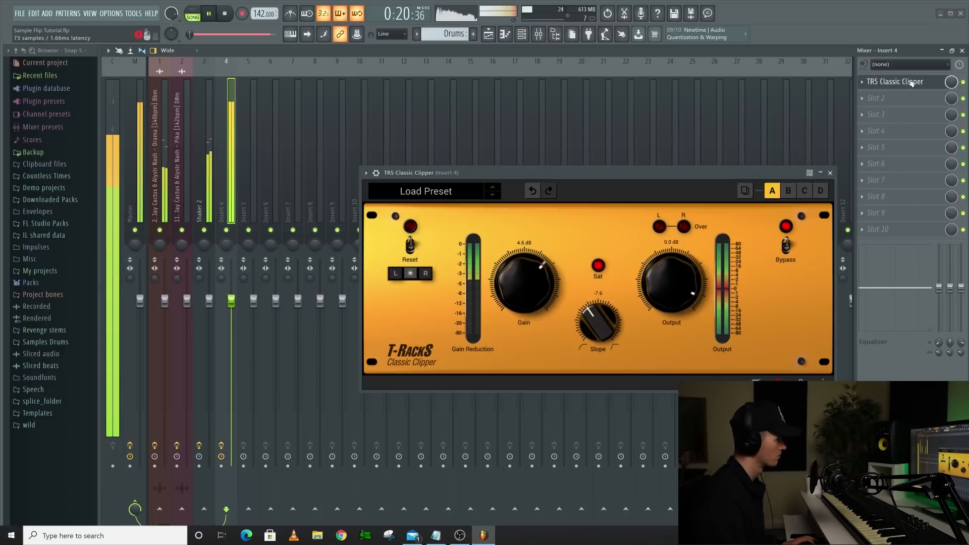
{"action": "left_click_drag", "start_coordinate": [685, 295], "coordinate": [685, 299]}
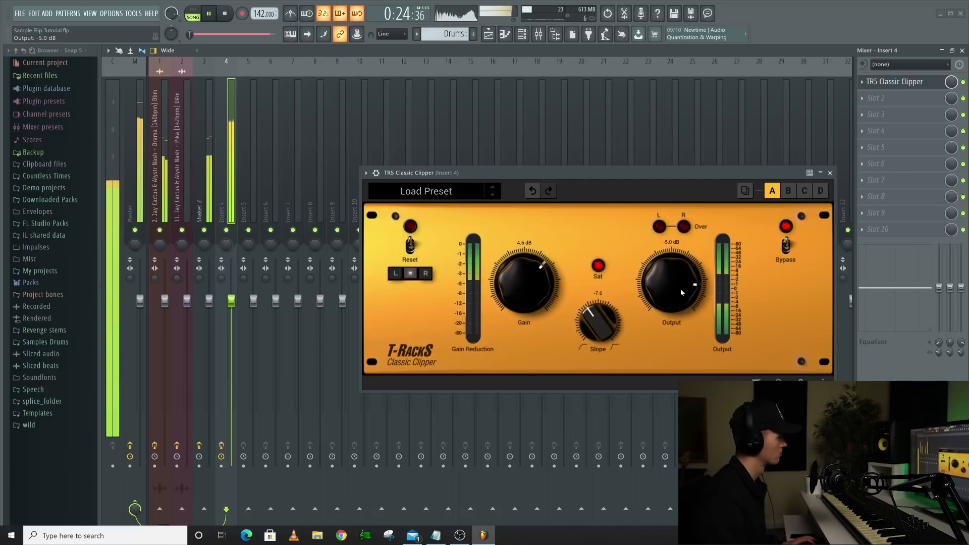
{"action": "left_click_drag", "start_coordinate": [680, 292], "coordinate": [680, 288]}
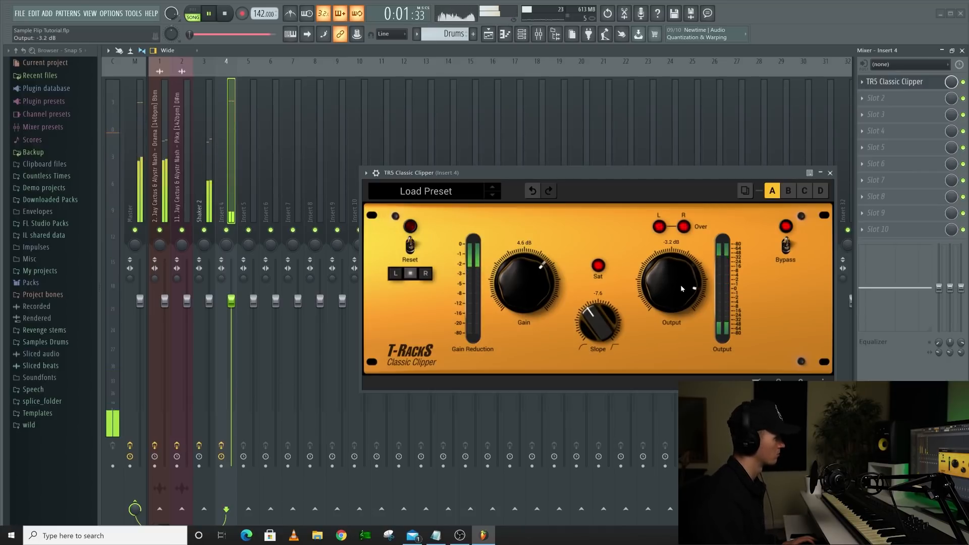
{"action": "left_click", "coordinate": [829, 173]}
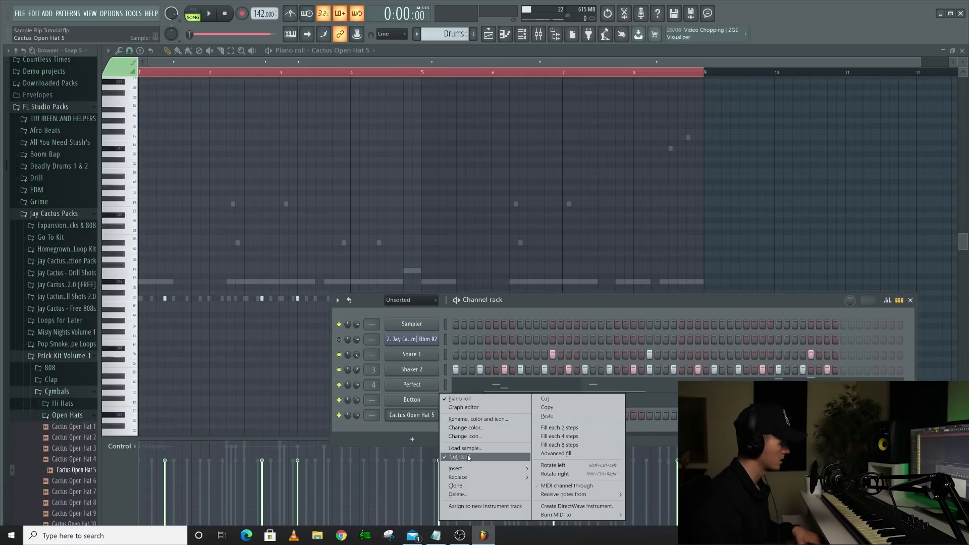
- Toggle the Cut itself option for Cactus Open Hat 5 and add a quieter hit on step 9 of bar 1
{"action": "left_click", "coordinate": [467, 455]}
{"action": "key", "text": "F6"}
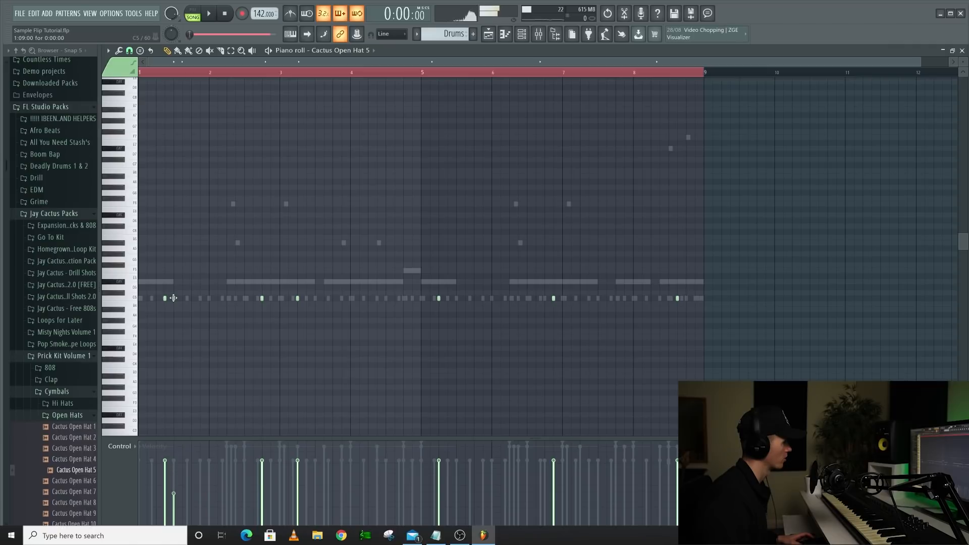
{"action": "key", "text": "space"}
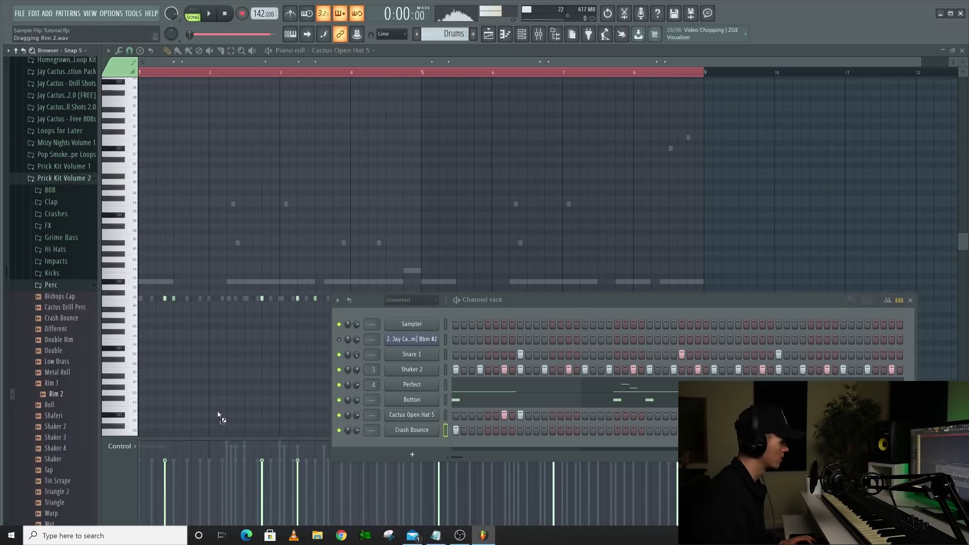
- Add the Rim 2 sample from the Perc folder as a new channel and place hits including steps 4 and 27
{"action": "left_click_drag", "start_coordinate": [438, 448], "coordinate": [439, 449]}
{"action": "key", "text": "space"}
{"action": "left_click", "coordinate": [480, 446]}
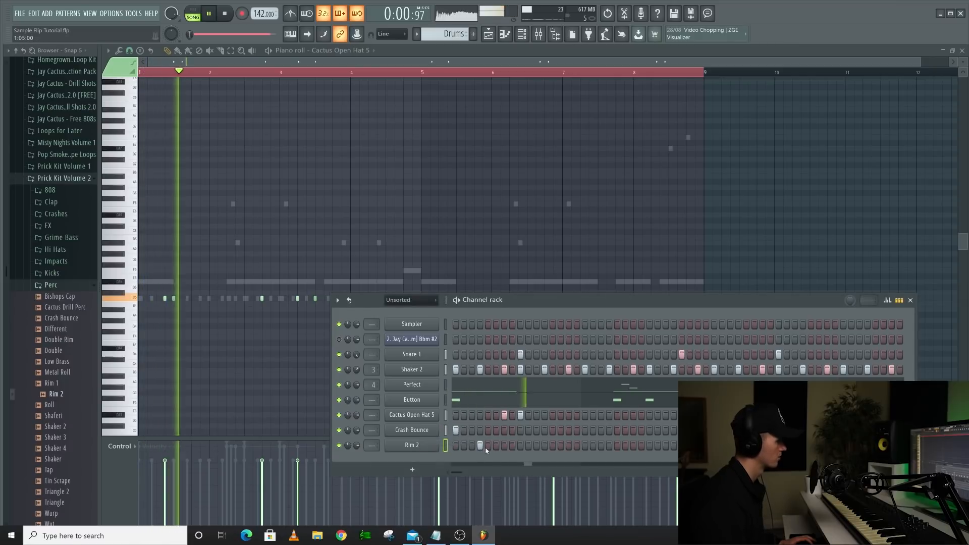
{"action": "left_click", "coordinate": [666, 446]}
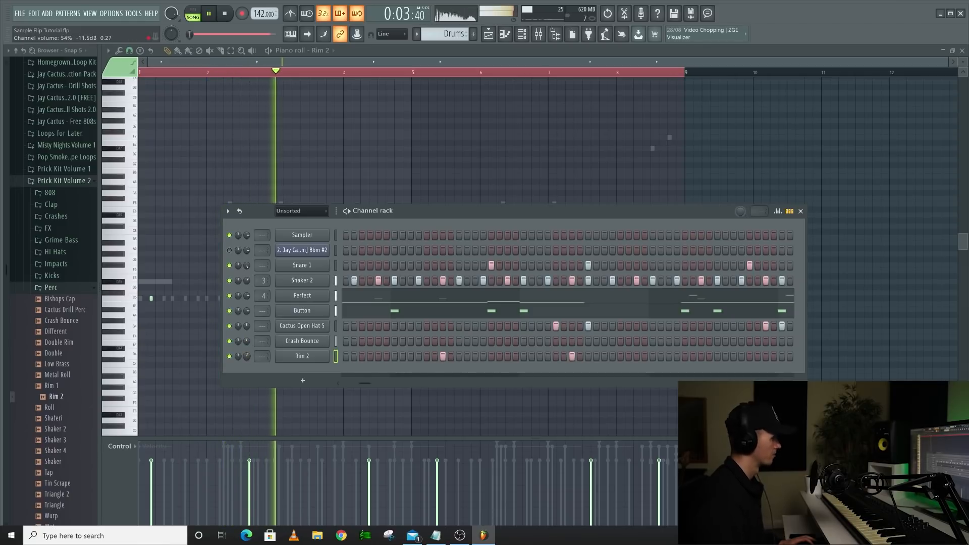
{"action": "left_click", "coordinate": [73, 287]}
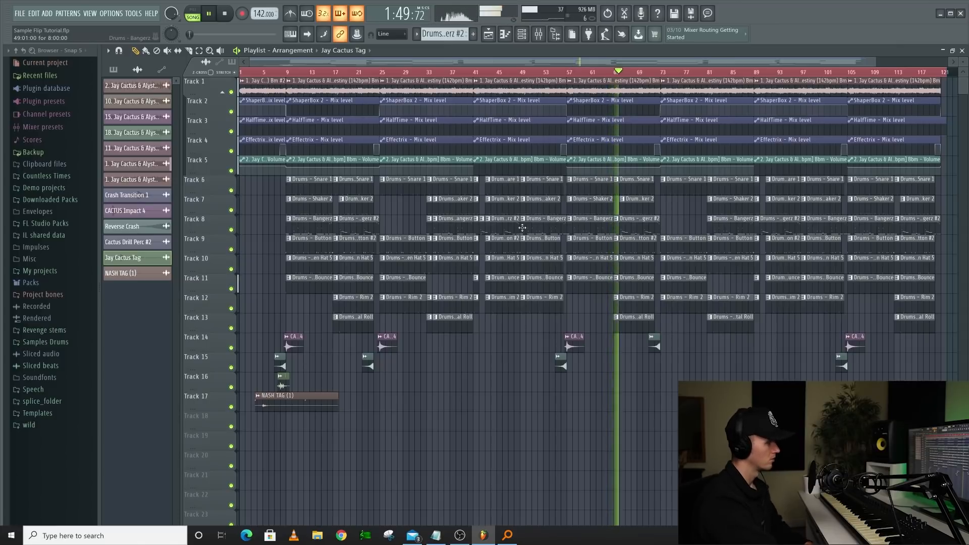
- Stop playback of the full song arrangement in the playlist
{"action": "key", "text": "space"}
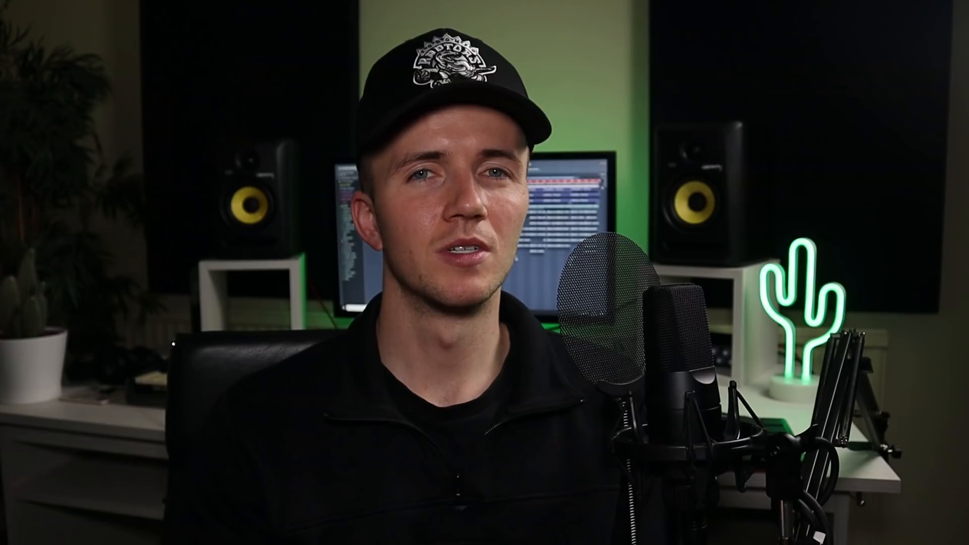